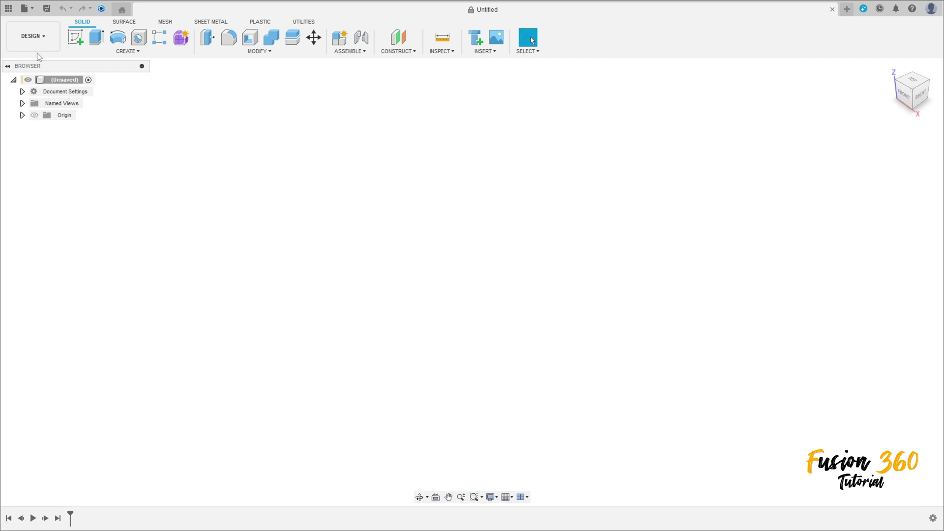
# - Start a sketch on the front plane and draw a Ø17.5 circle above the origin
pyautogui.click(76, 38)
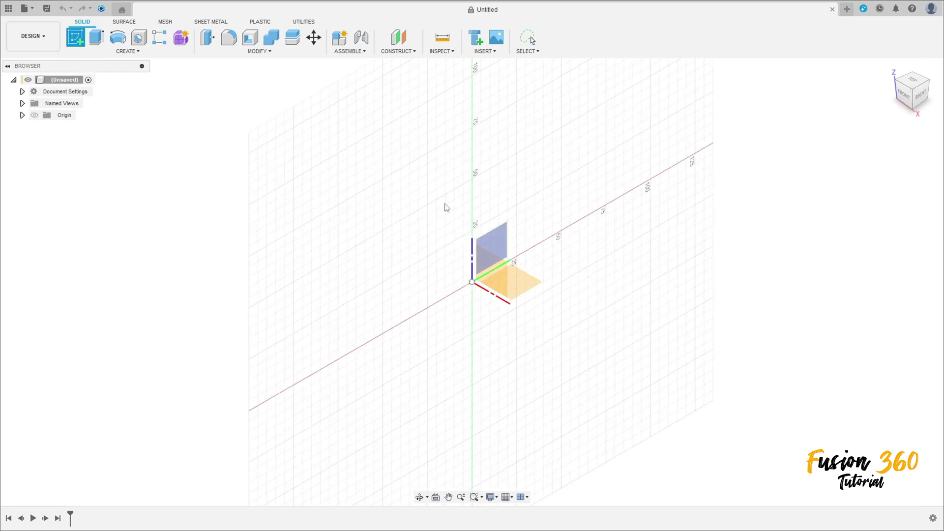
pyautogui.click(494, 268)
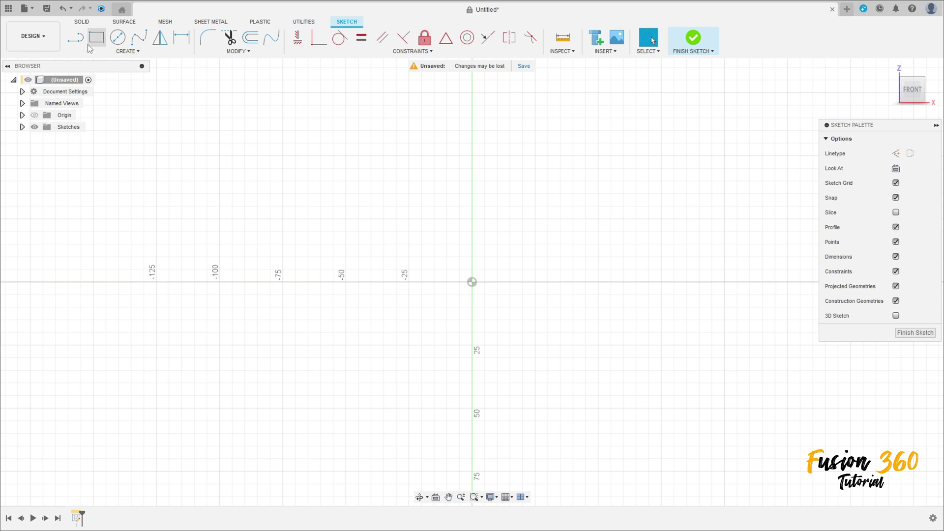
pyautogui.click(118, 38)
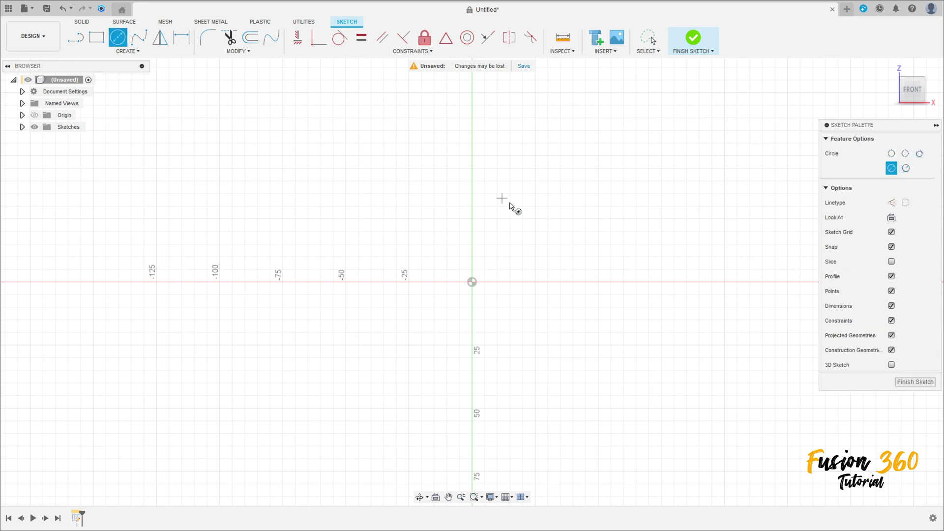
pyautogui.click(472, 206)
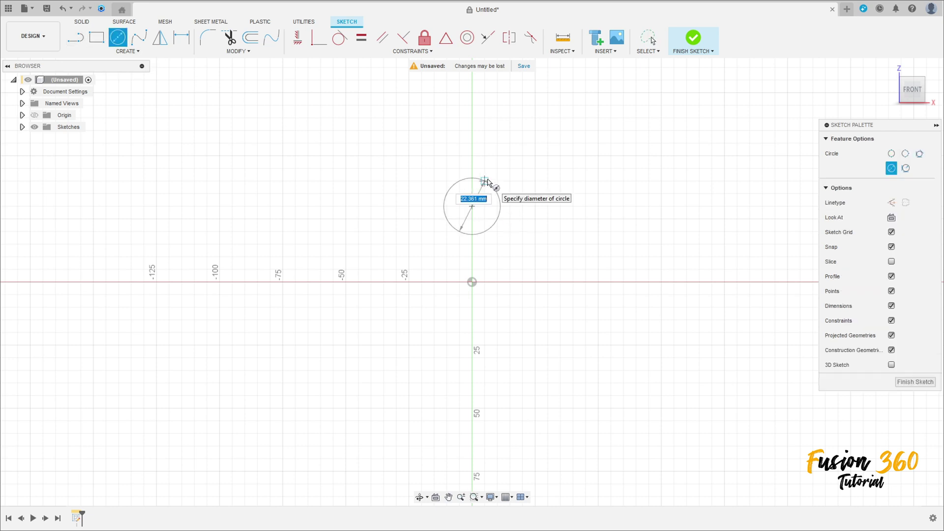
pyautogui.write('17.5')
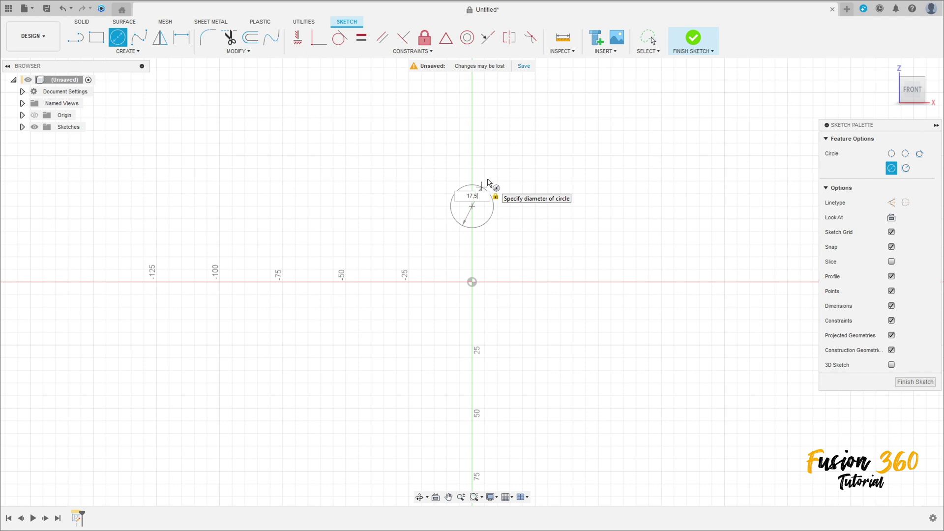
pyautogui.press('Return')
# - Add a concentric Ø10 circle and move the Ø17.50 label to the upper right
pyautogui.scroll(3, 486, 189)
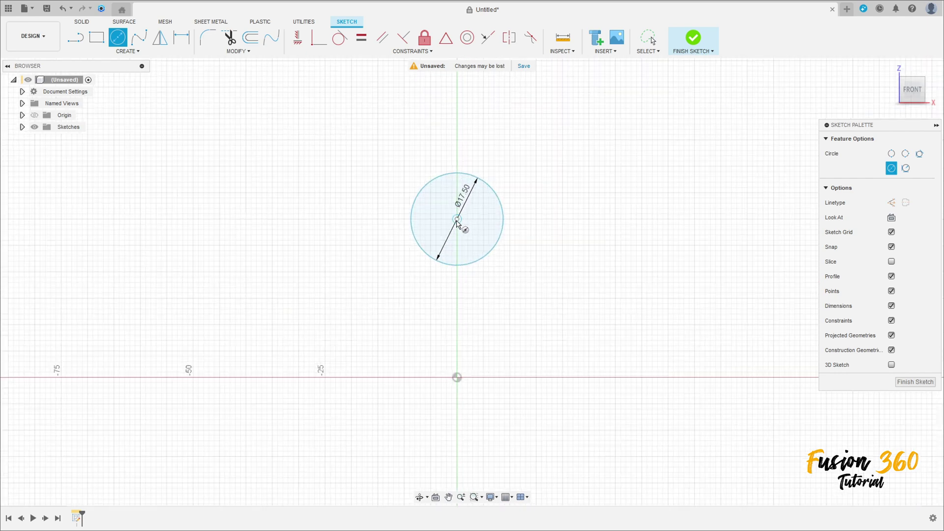
pyautogui.click(457, 218)
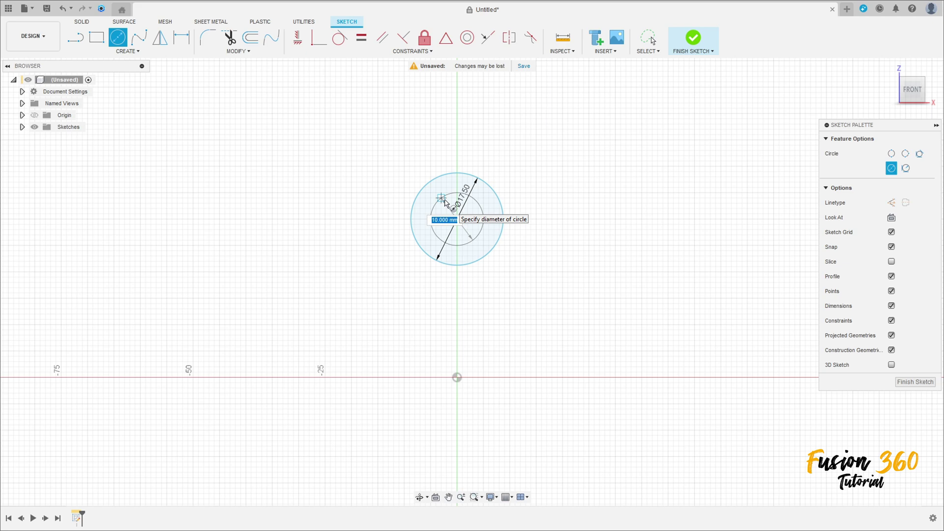
pyautogui.write('10')
pyautogui.press('Return')
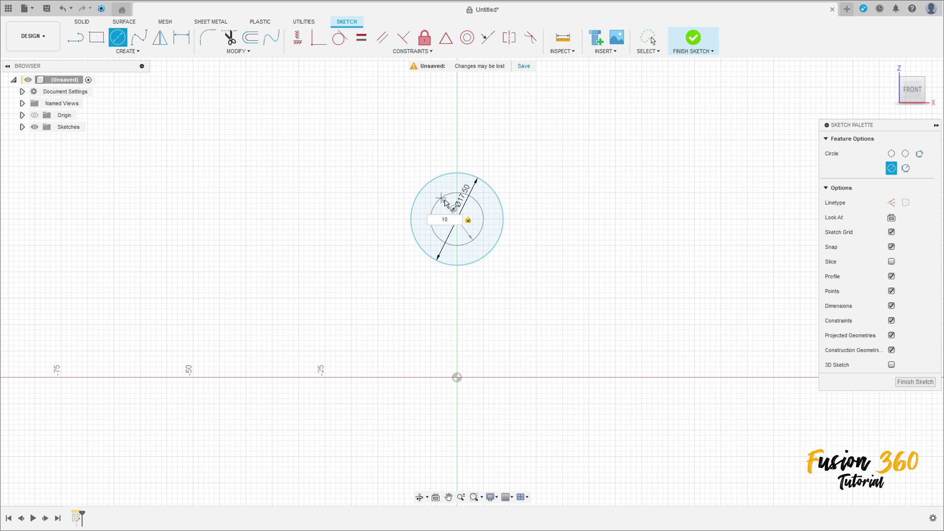
pyautogui.press('Escape')
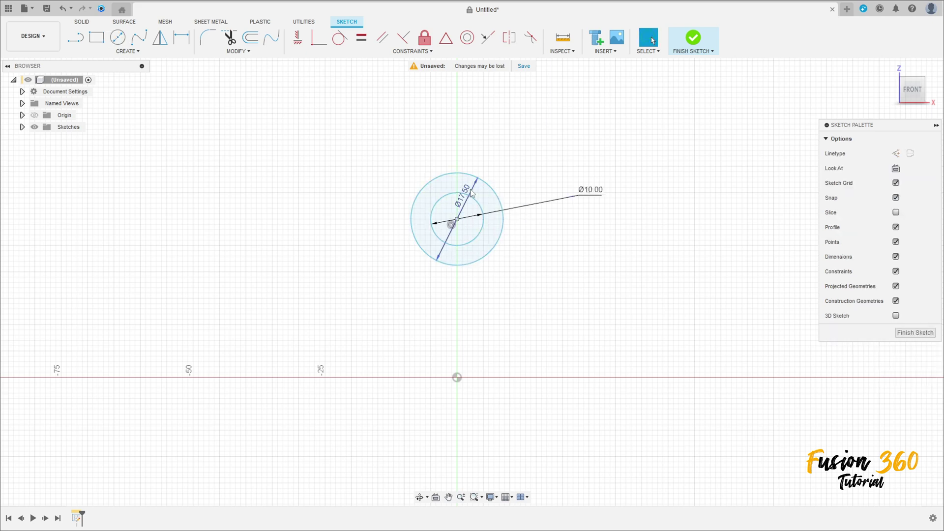
pyautogui.moveTo(471, 194); pyautogui.dragTo(599, 167)
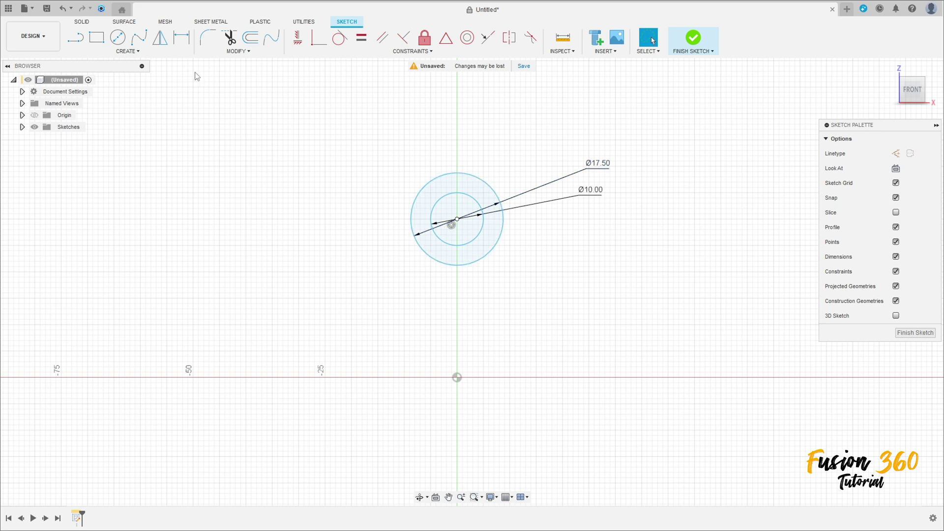
# - Dimension the circles' centre 12.5 above the origin
pyautogui.click(185, 39)
pyautogui.click(456, 219)
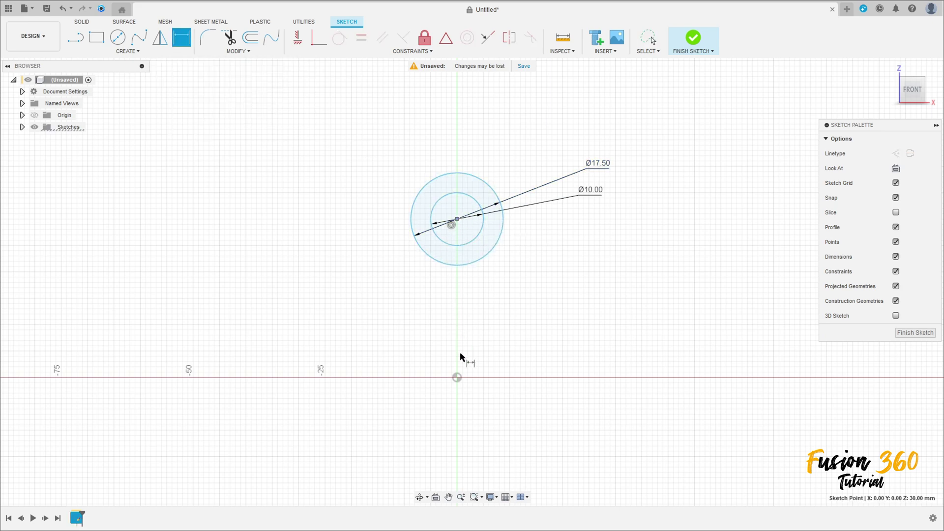
pyautogui.click(456, 377)
pyautogui.click(625, 314)
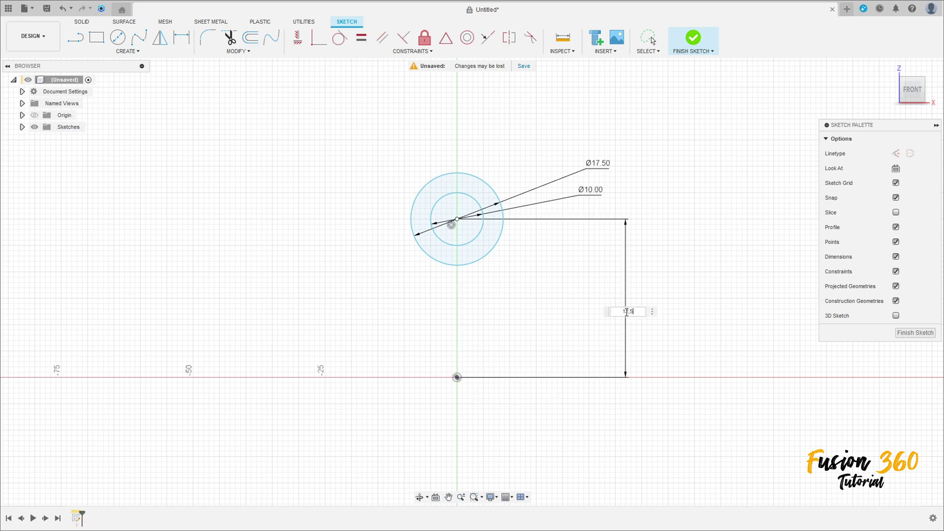
pyautogui.write('12.5')
pyautogui.press('Return')
pyautogui.scroll(2, 494, 345)
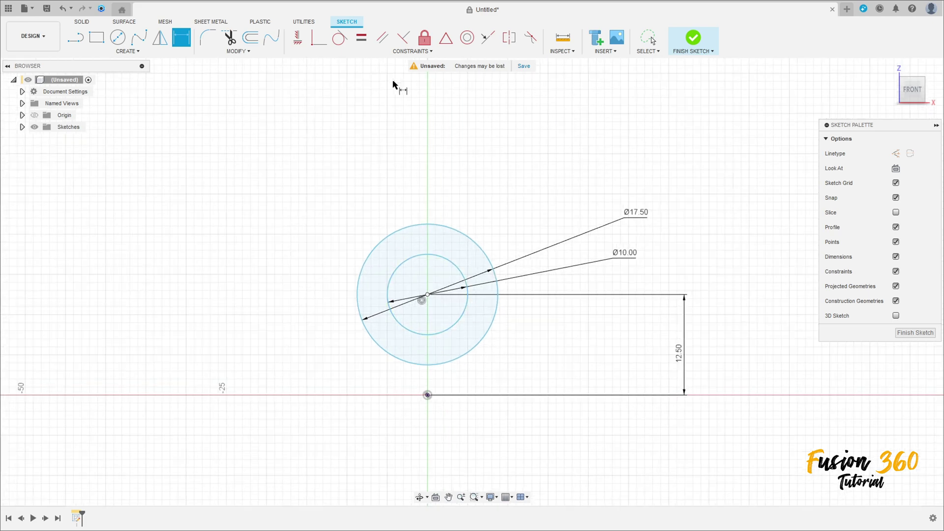
# - Constrain the circles' centre vertically in line with the origin
pyautogui.click(297, 37)
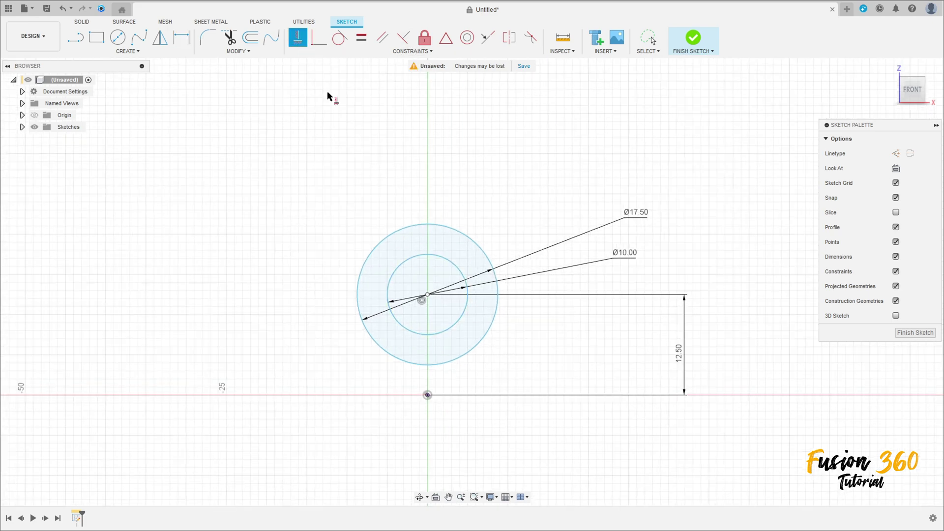
pyautogui.click(427, 294)
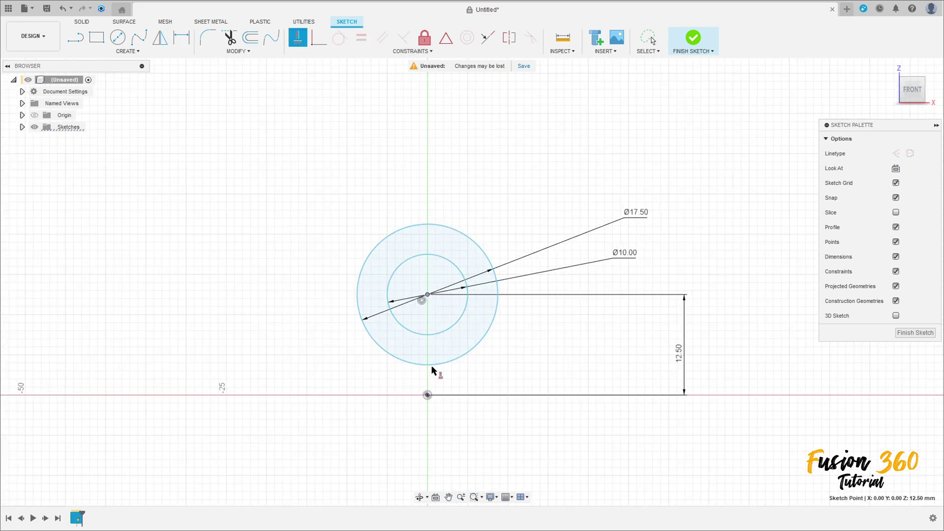
pyautogui.click(428, 396)
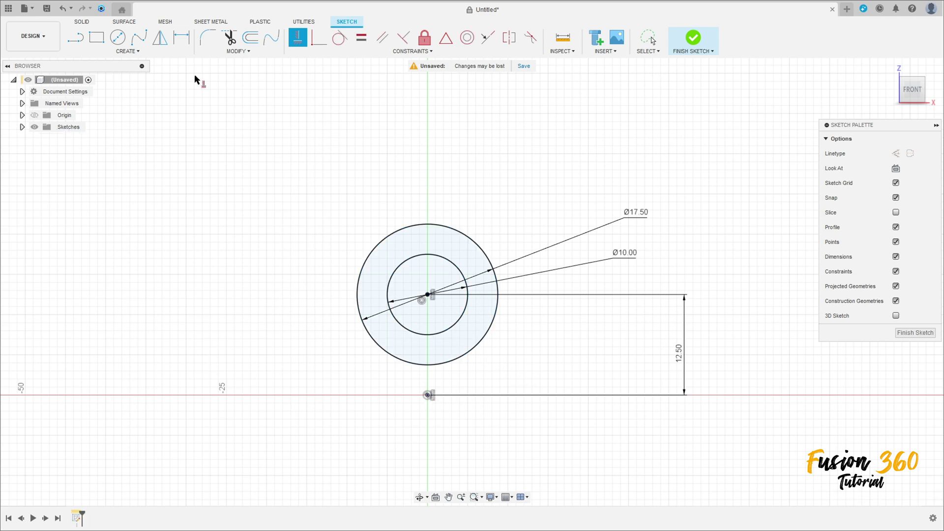
pyautogui.click(75, 37)
# - Draw a construction line from the origin up to the outer circle's top
pyautogui.click(895, 153)
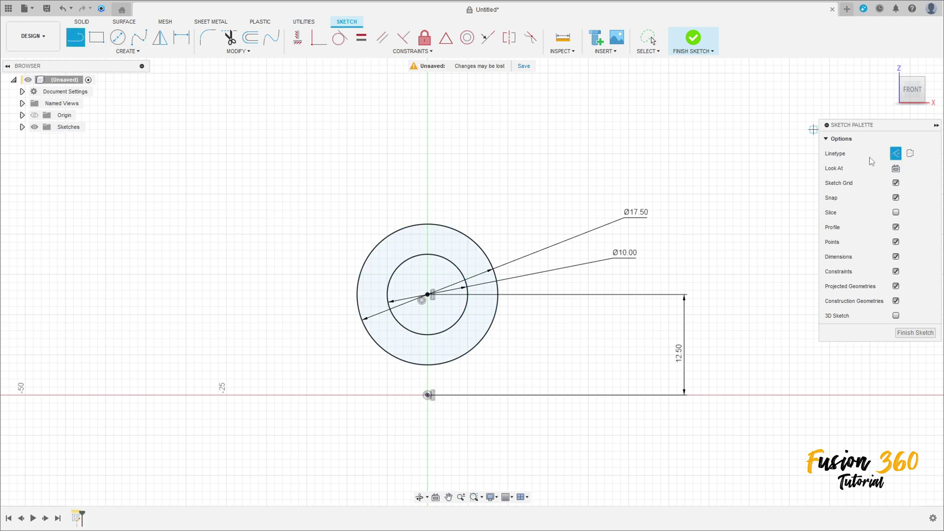
pyautogui.click(428, 396)
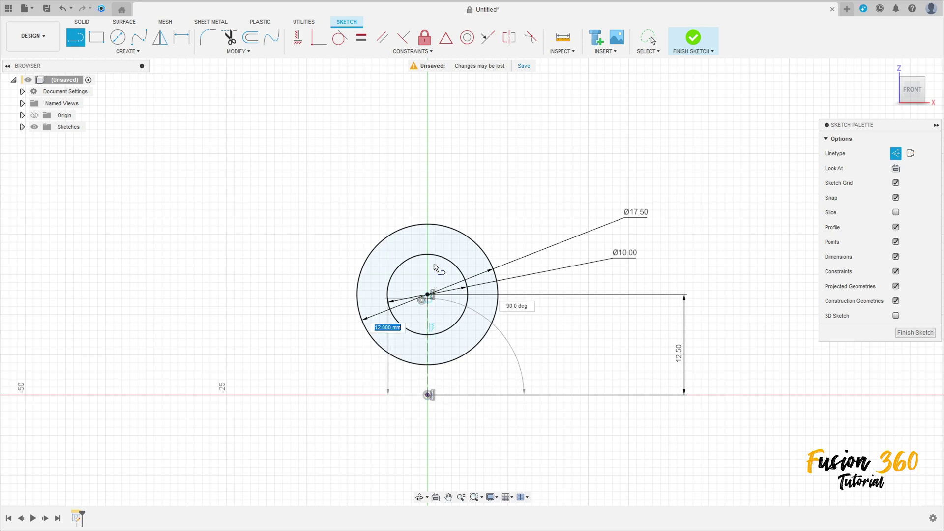
pyautogui.click(428, 224)
pyautogui.press('Escape')
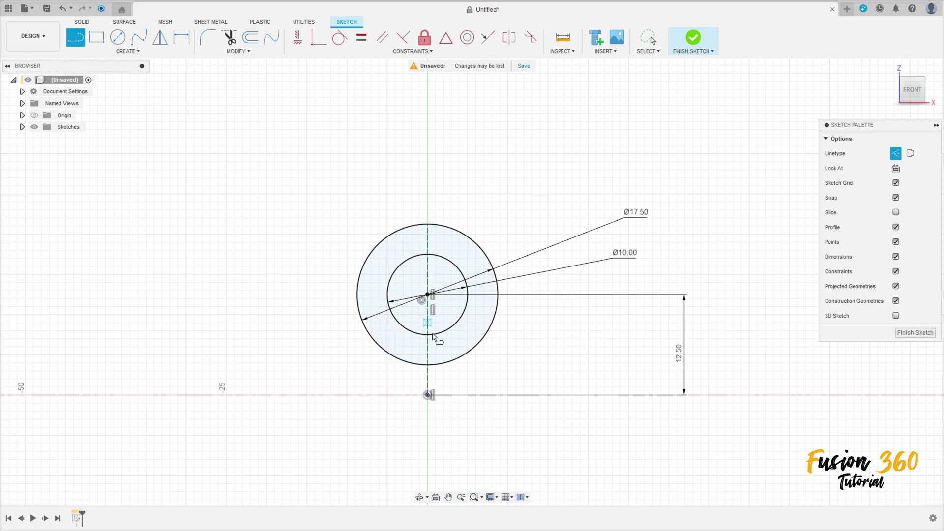
pyautogui.scroll(-3, 541, 357)
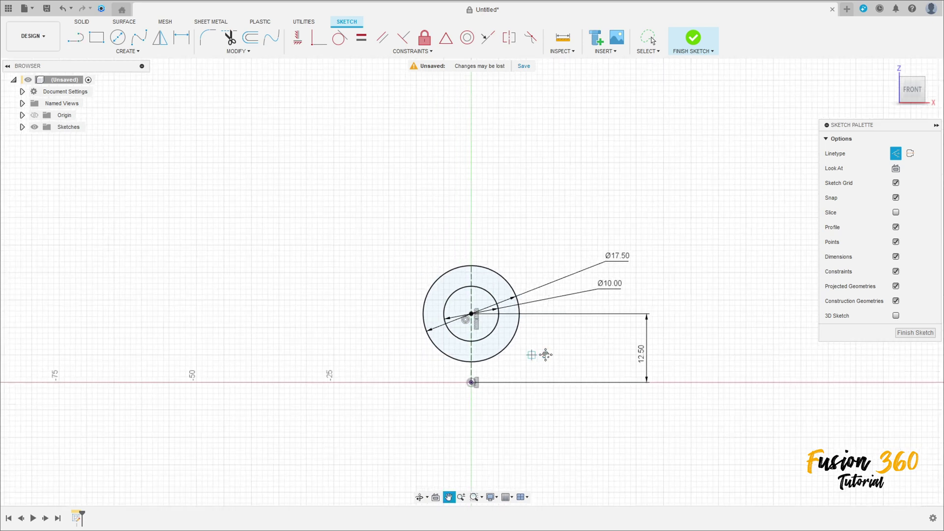
# - Draw a 20.625 solid line leftward from the origin, with its dimension below
pyautogui.click(896, 153)
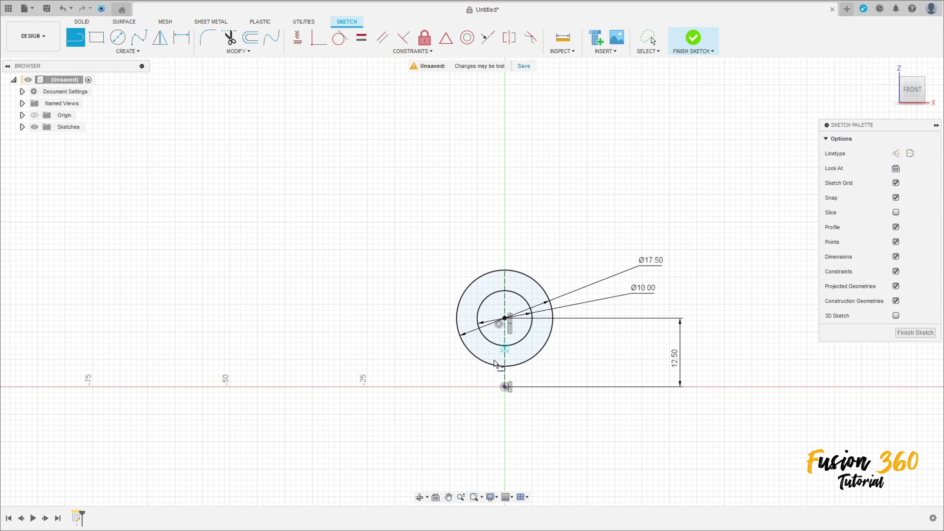
pyautogui.click(505, 387)
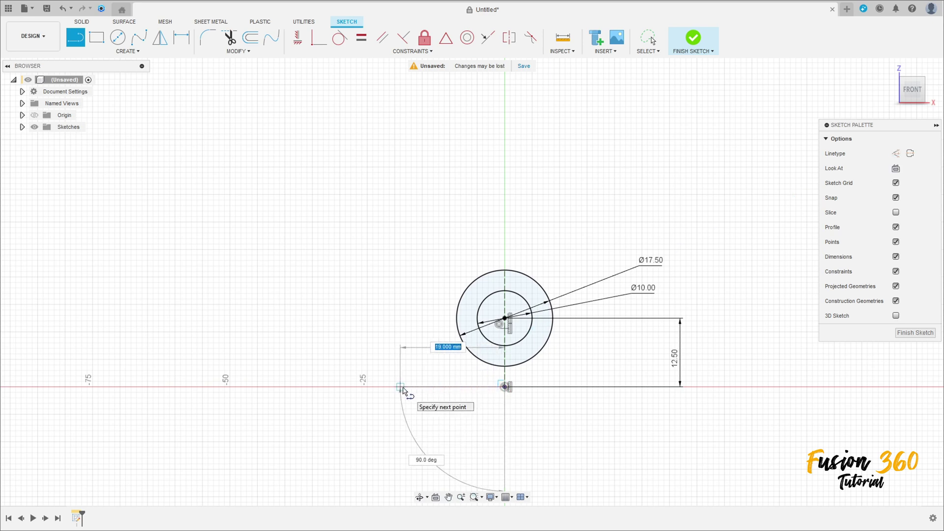
pyautogui.press('Tab')
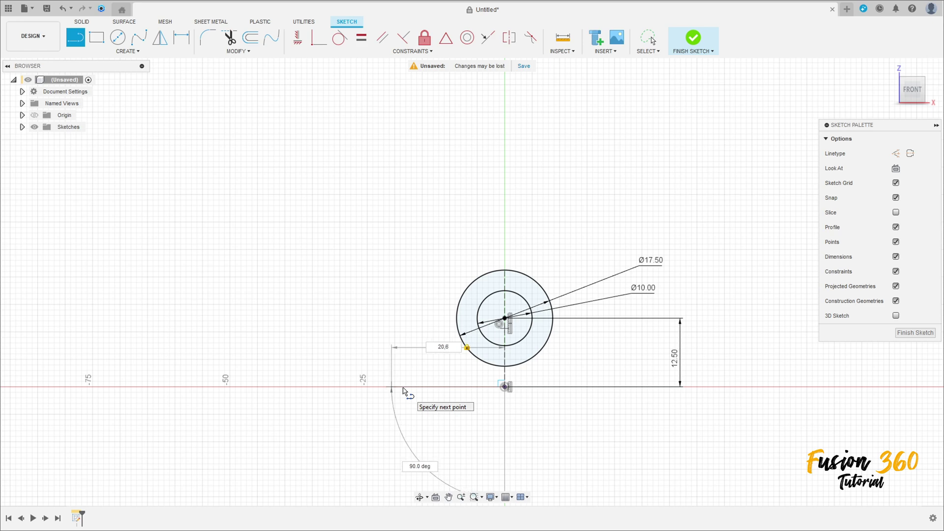
pyautogui.click(393, 387)
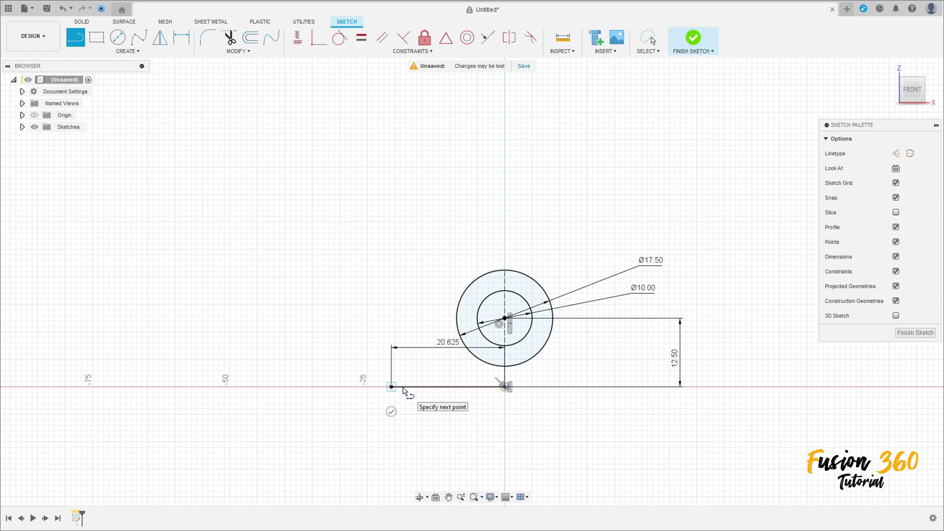
pyautogui.press('Escape')
pyautogui.moveTo(442, 347); pyautogui.dragTo(435, 451)
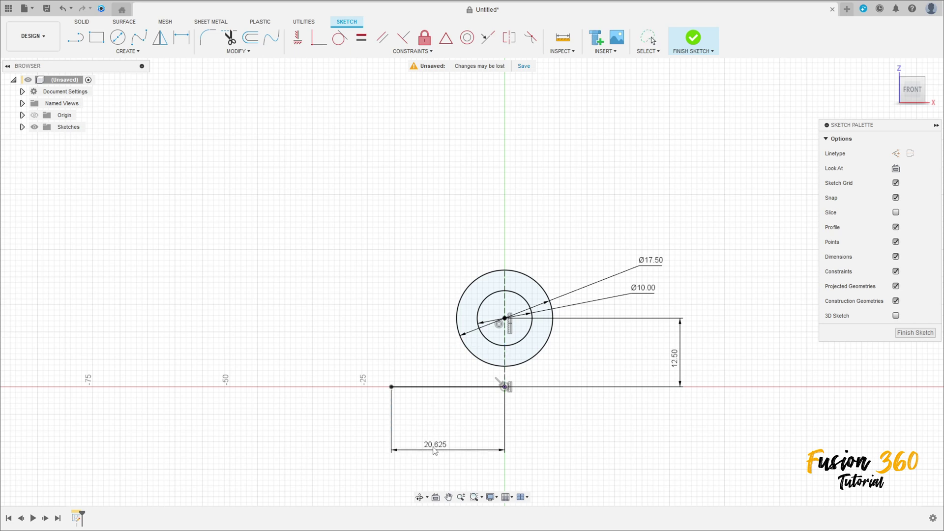
# - Draw a 15 long vertical riser up from the base line's left end
pyautogui.press('l')
pyautogui.click(392, 386)
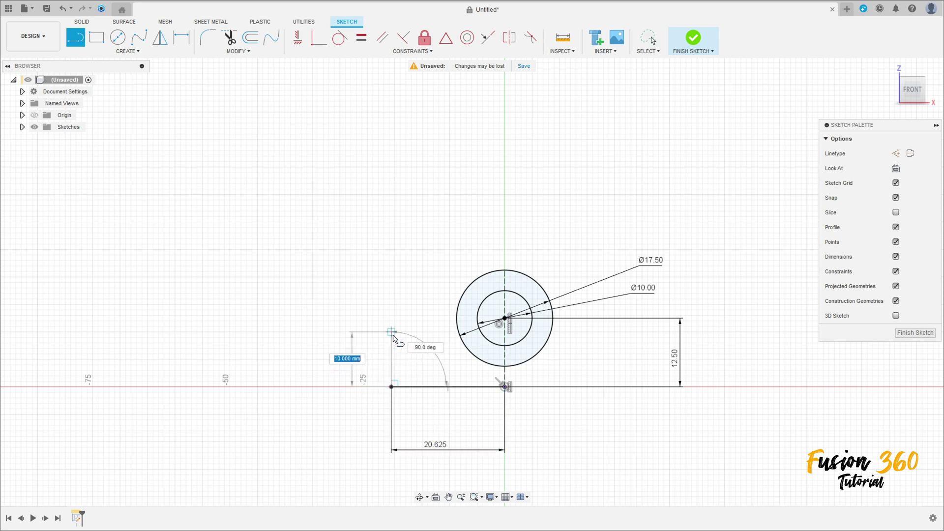
pyautogui.write('15')
pyautogui.press('Tab')
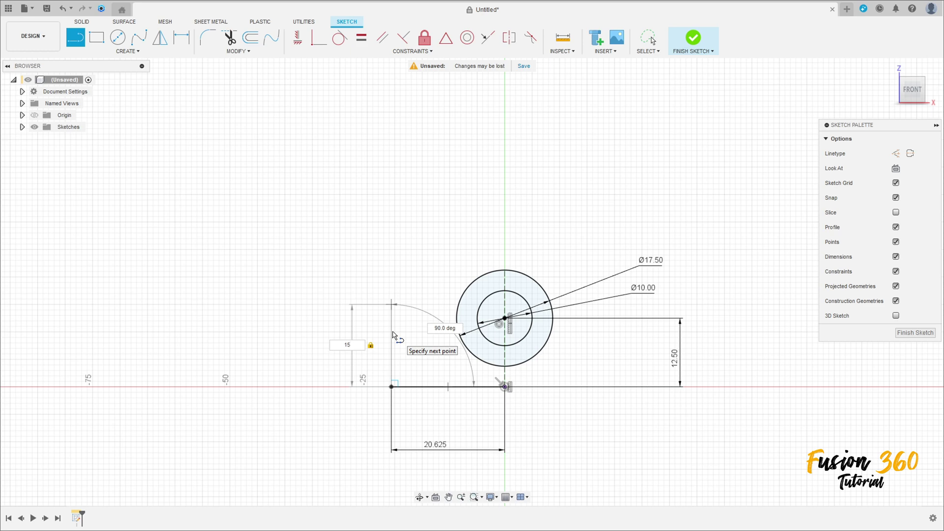
pyautogui.click(392, 335)
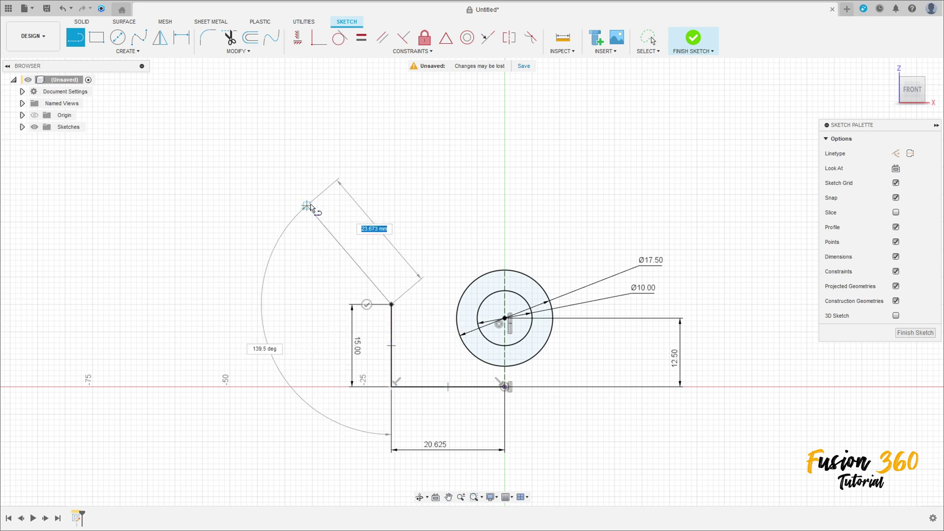
# - Draw the bent arm outline: diagonal, short end segments, and return line to the outer circle
pyautogui.click(313, 200)
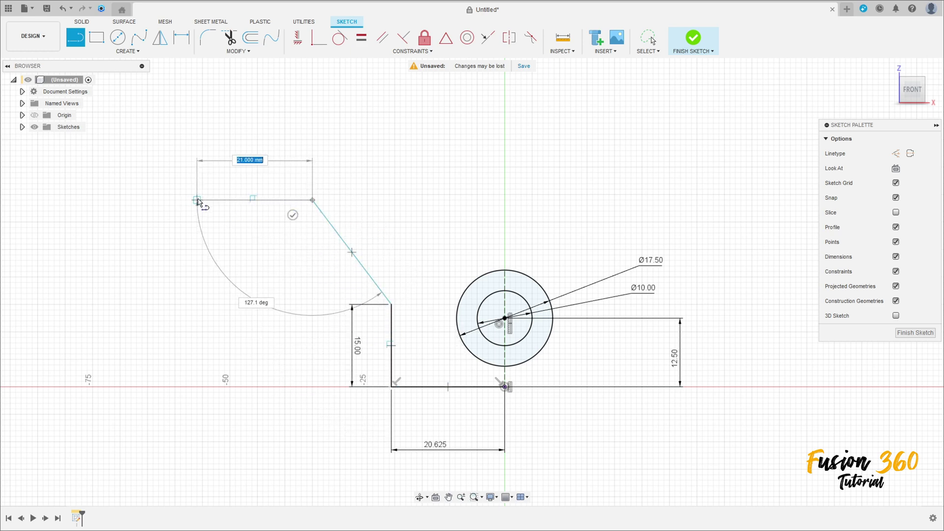
pyautogui.click(198, 200)
pyautogui.click(197, 178)
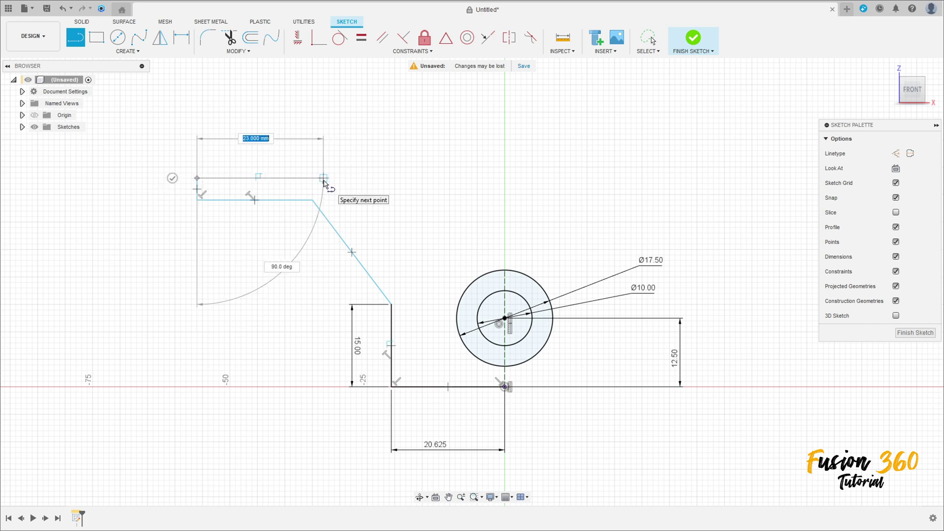
pyautogui.click(323, 178)
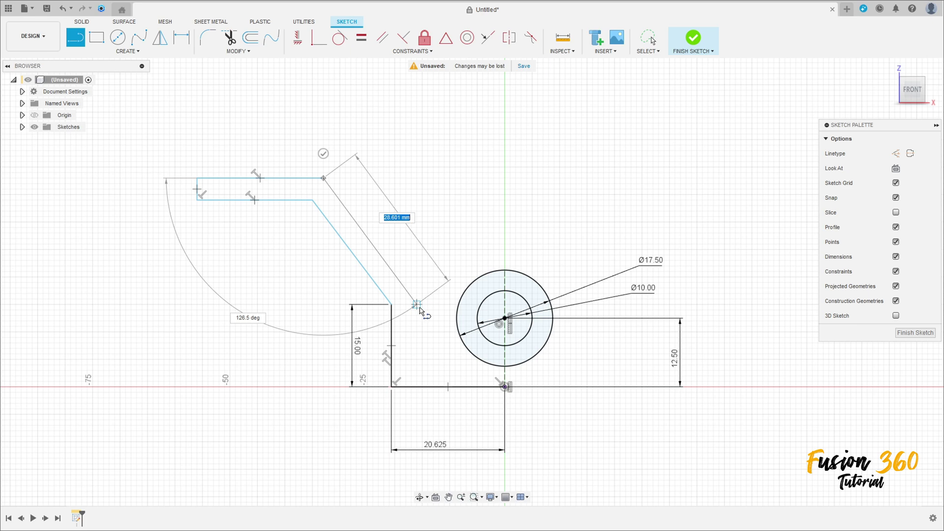
pyautogui.click(416, 304)
pyautogui.click(457, 304)
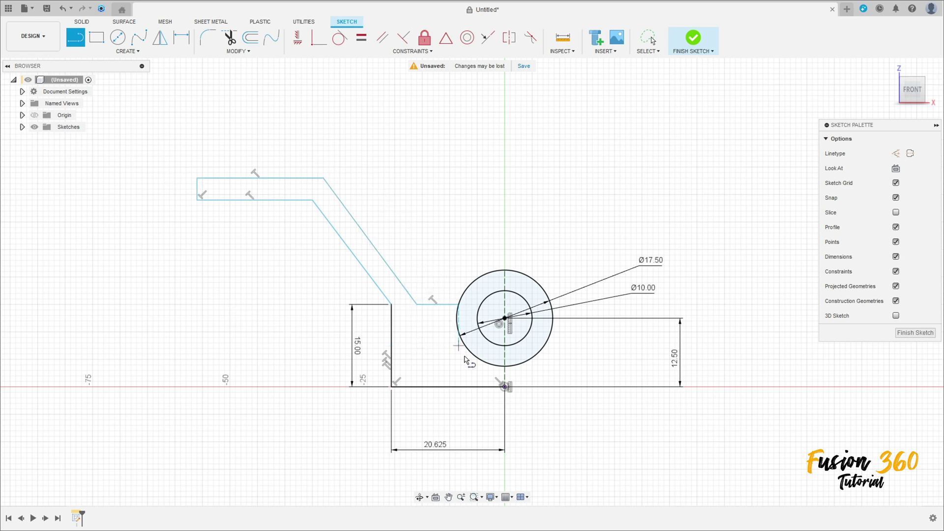
pyautogui.scroll(-2, 464, 358)
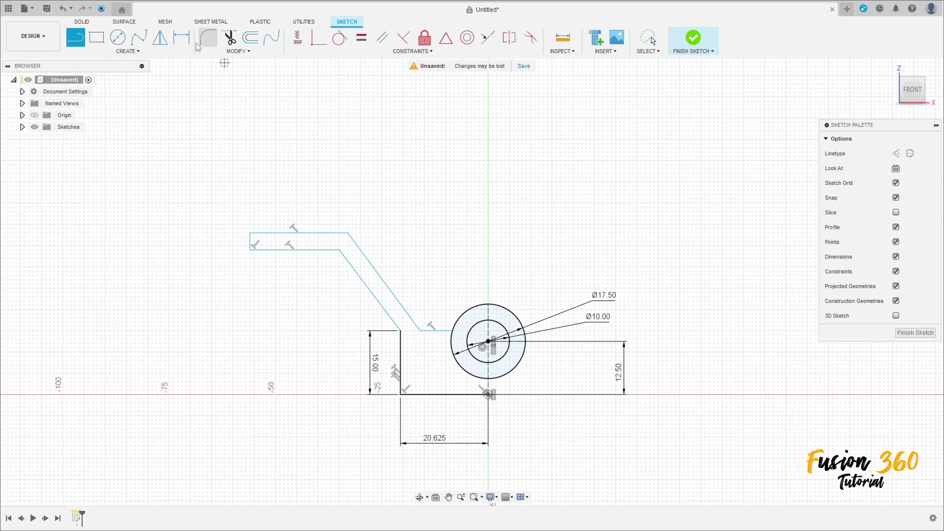
# - Dimension the arm's left end 56 from the boss centre line
pyautogui.click(182, 37)
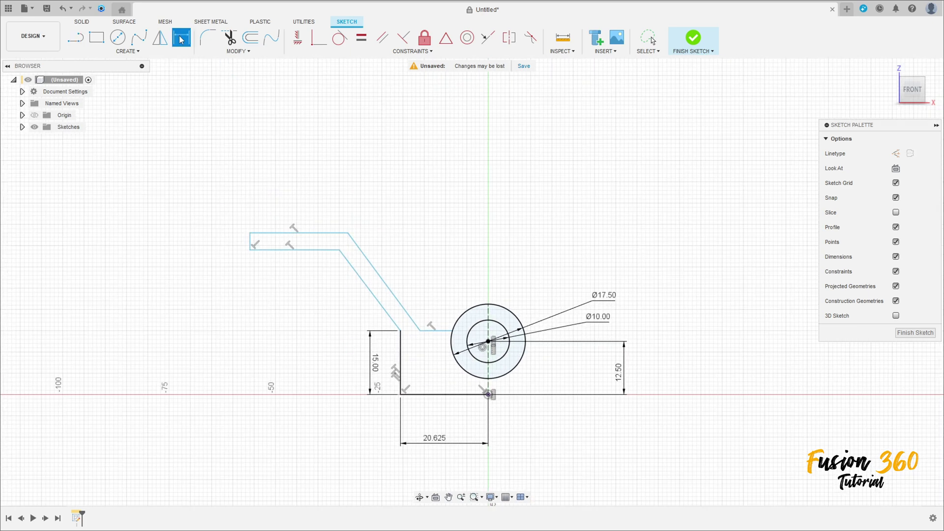
pyautogui.click(249, 250)
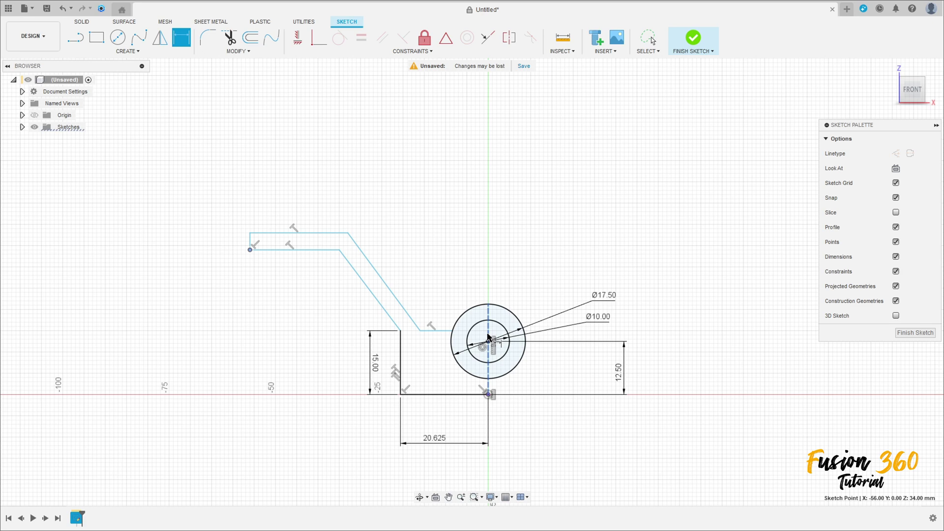
pyautogui.click(488, 350)
pyautogui.click(378, 162)
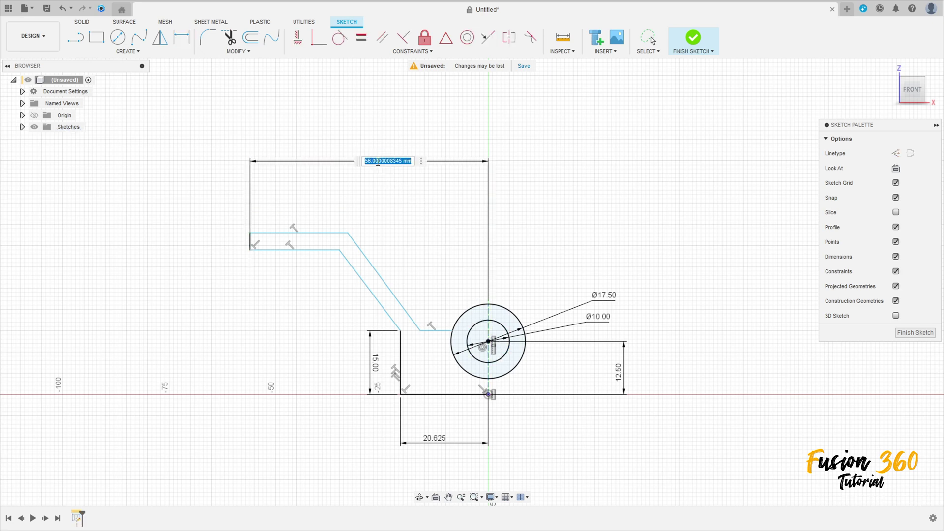
pyautogui.write('56')
pyautogui.press('Return')
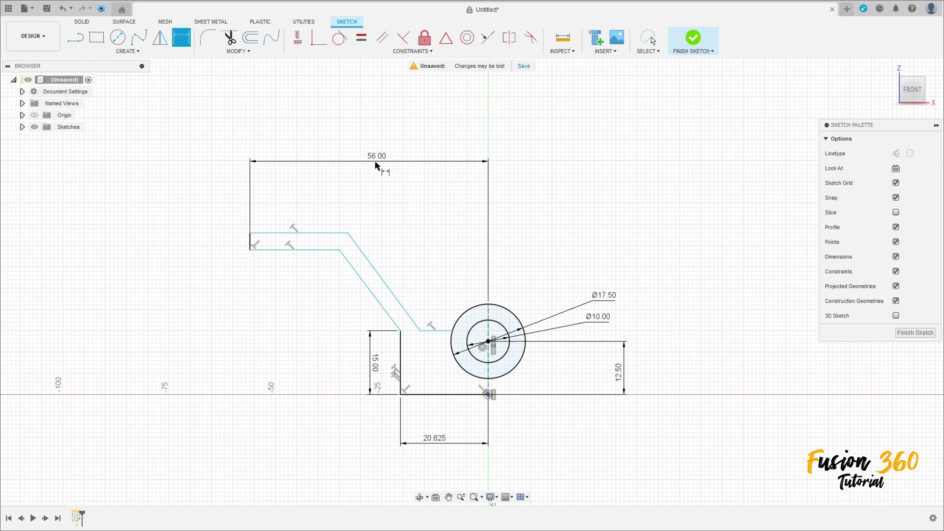
# - Dimension the arm's upper bend point 34.375 from the centre line
pyautogui.click(348, 233)
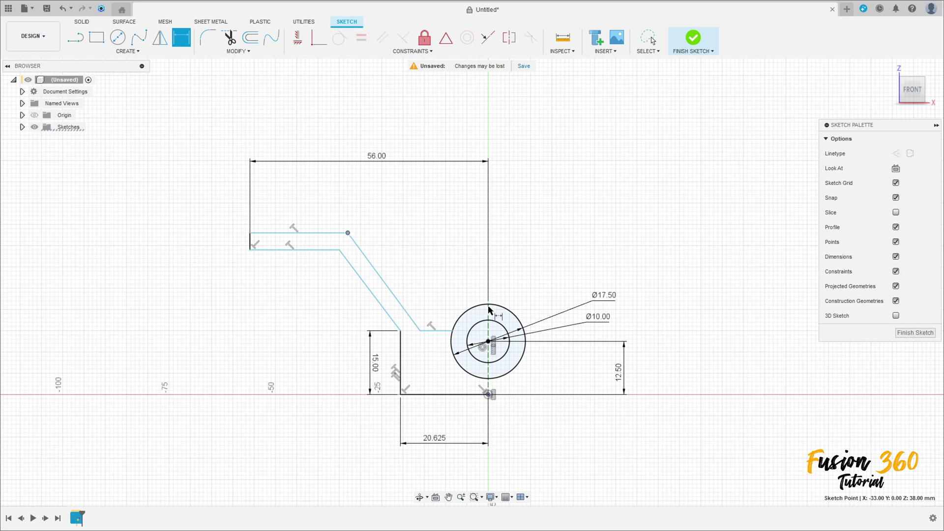
pyautogui.click(489, 319)
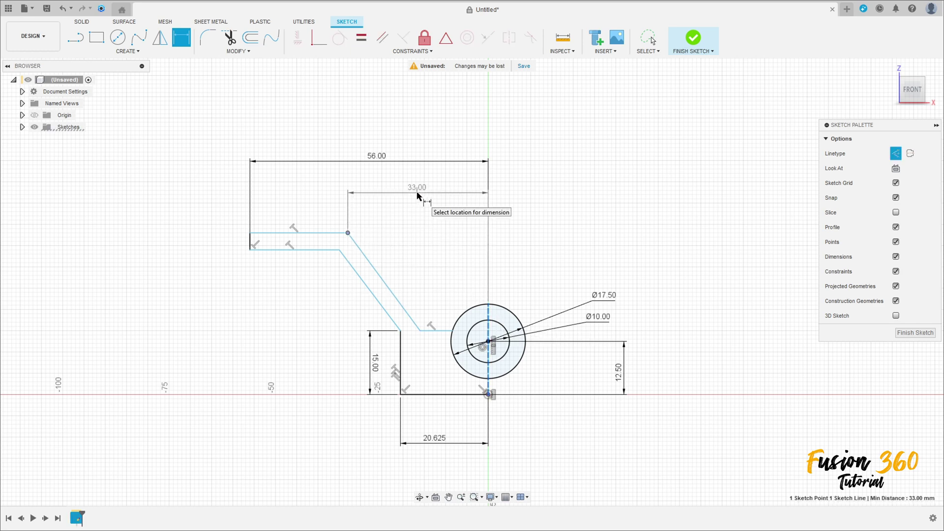
pyautogui.click(417, 193)
pyautogui.write('34,37')
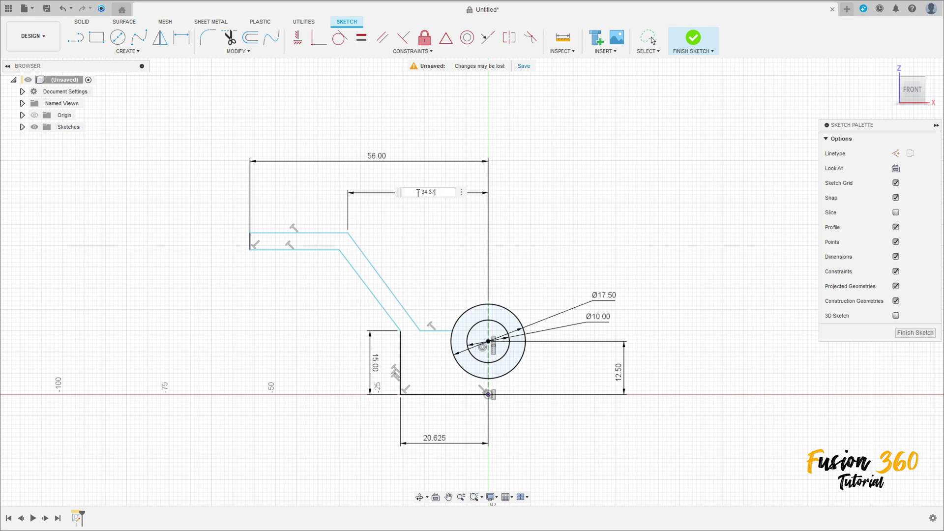
pyautogui.write('5')
pyautogui.press('Return')
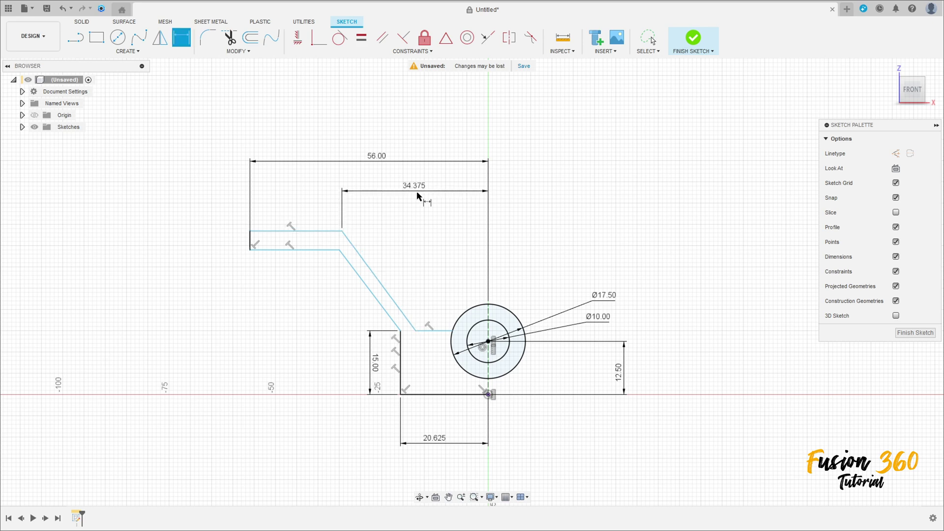
# - Set the arm end thickness to 3.75
pyautogui.scroll(2, 405, 298)
pyautogui.scroll(1, 405, 298)
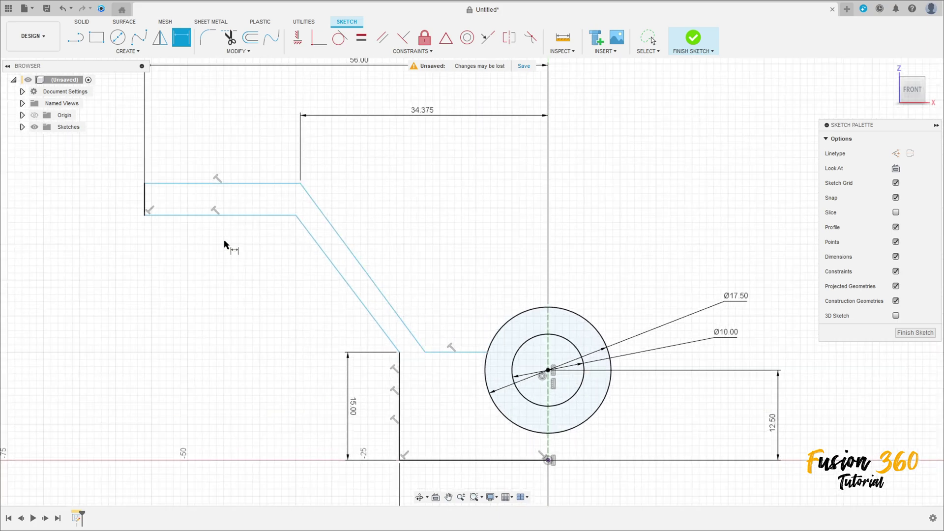
pyautogui.click(145, 202)
pyautogui.click(95, 201)
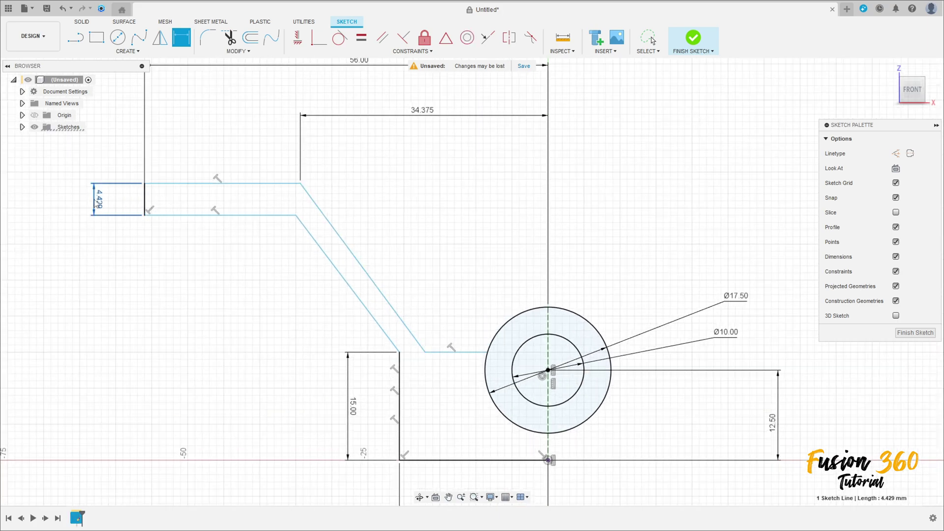
pyautogui.write('3,7')
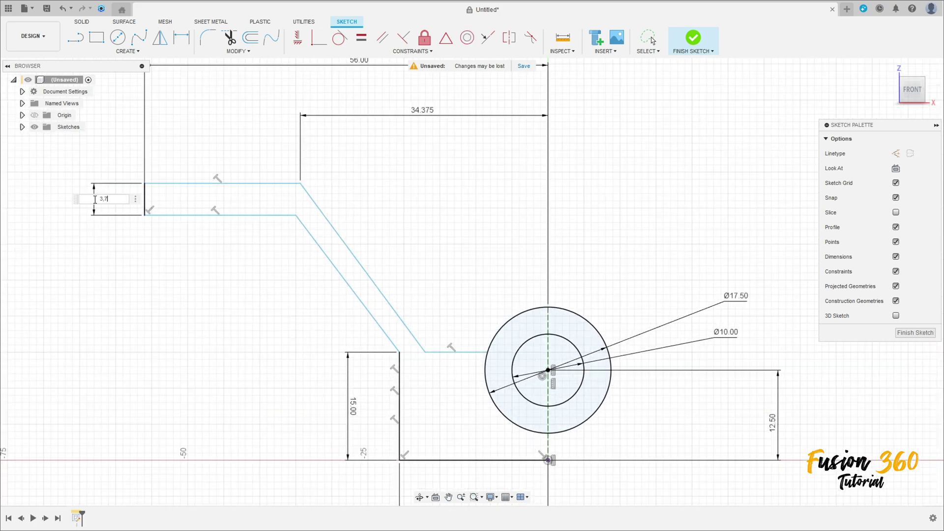
pyautogui.write('5')
pyautogui.press('Return')
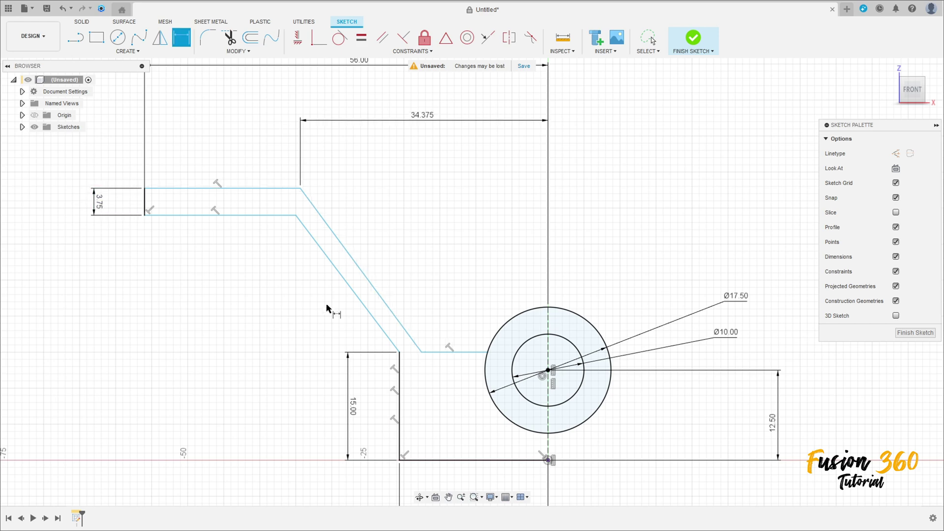
# - Dimension the arm's top corner 33.75 high above the origin
pyautogui.click(145, 189)
pyautogui.click(547, 460)
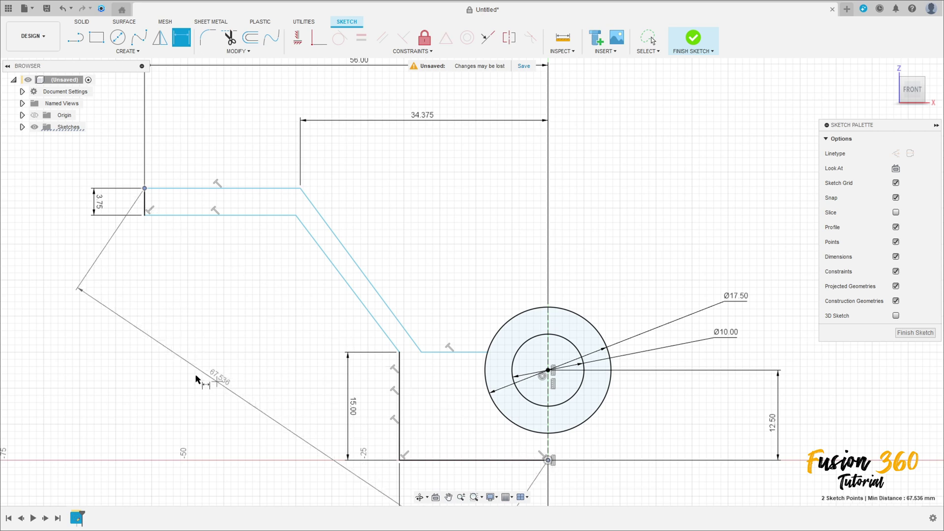
pyautogui.click(64, 320)
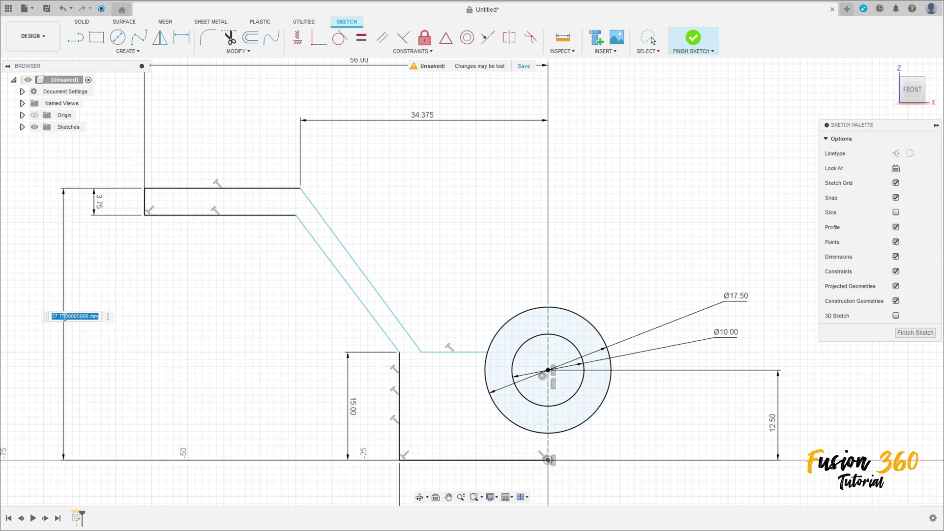
pyautogui.write('33,75')
pyautogui.press('Return')
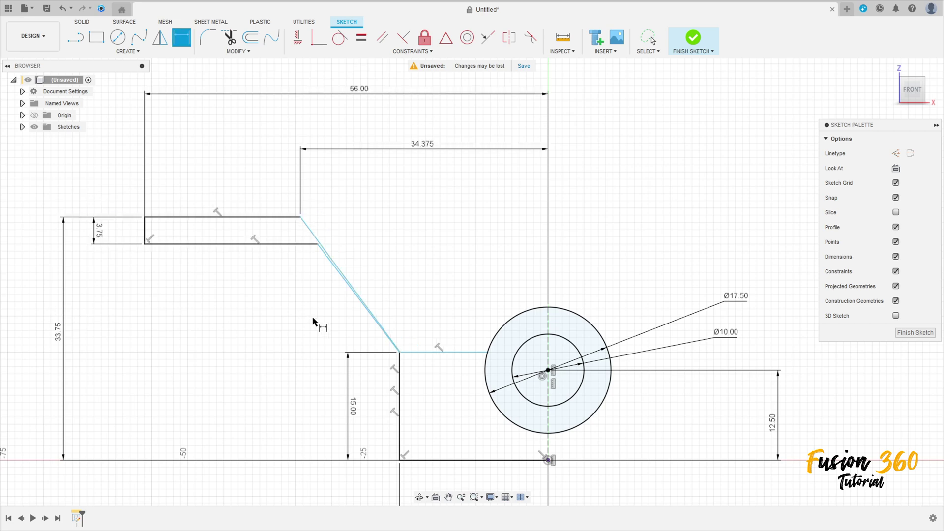
pyautogui.scroll(3, 320, 322)
pyautogui.press('Escape')
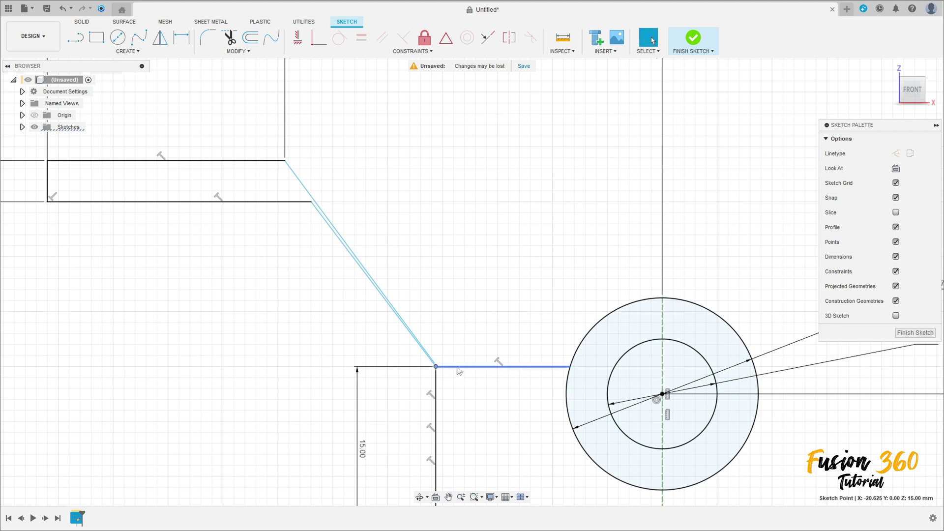
# - Drag the inner line endpoints to reshape the arm's lower bend and diagonal
pyautogui.moveTo(457, 368)
pyautogui.mouseDown()
pyautogui.moveTo(473, 331)
pyautogui.moveTo(473, 301)
pyautogui.mouseUp()
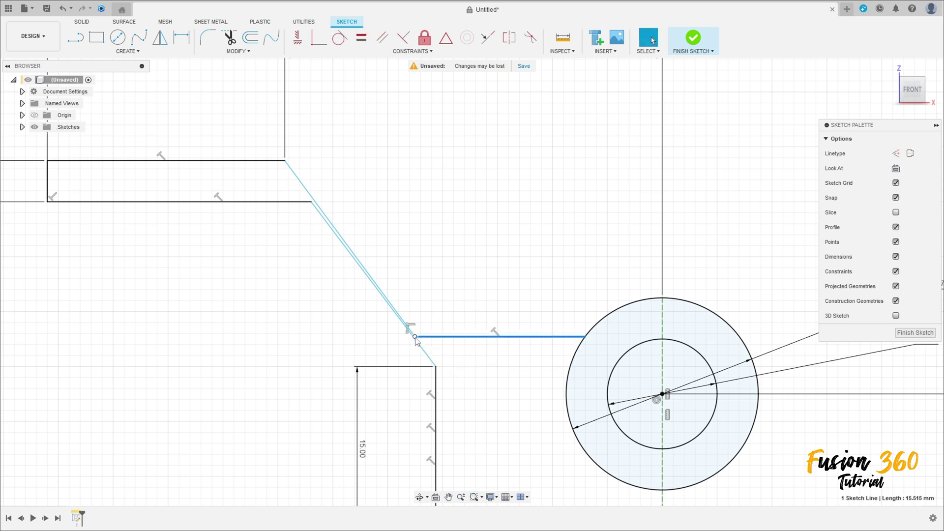
pyautogui.moveTo(415, 338)
pyautogui.mouseDown()
pyautogui.moveTo(445, 334)
pyautogui.moveTo(488, 368)
pyautogui.moveTo(476, 367)
pyautogui.mouseUp()
pyautogui.scroll(-5, 478, 366)
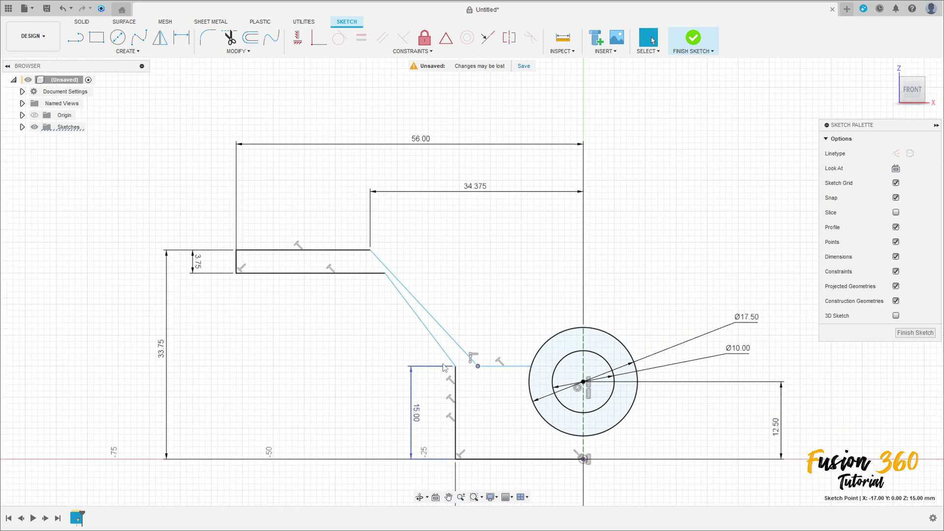
pyautogui.moveTo(385, 274); pyautogui.dragTo(360, 274)
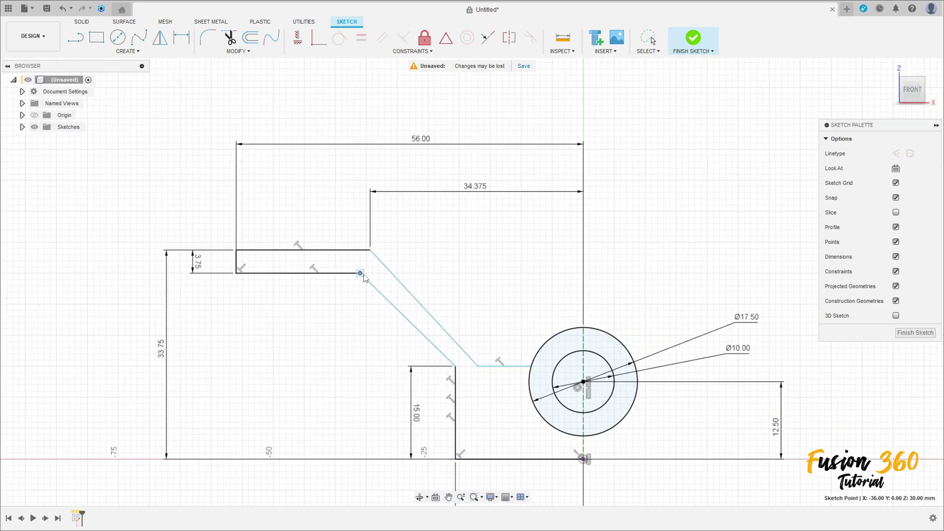
# - Dimension the inner bend point 15.625 from the boss centre line
pyautogui.click(182, 37)
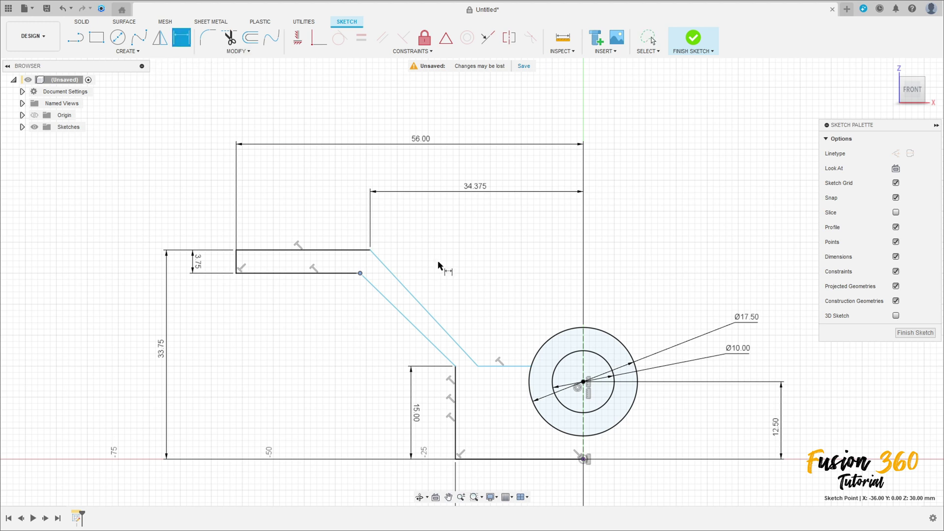
pyautogui.click(478, 367)
pyautogui.click(582, 424)
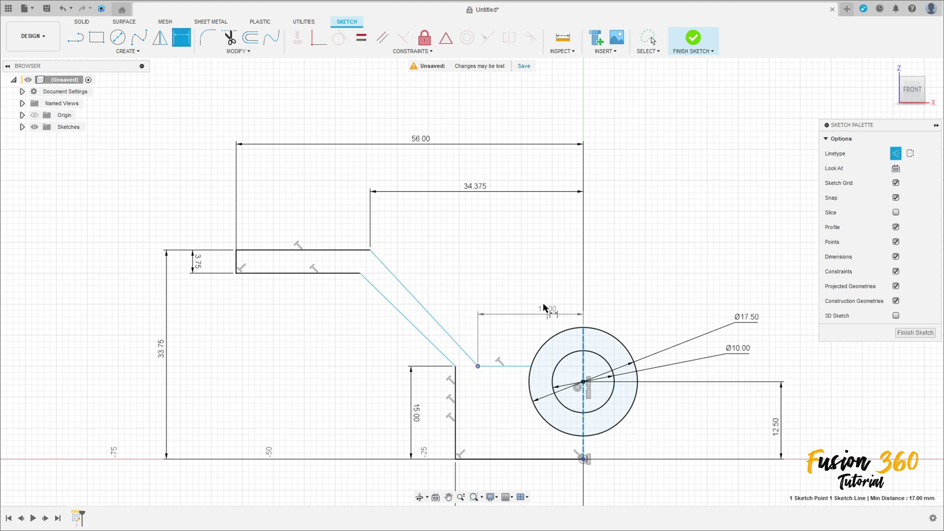
pyautogui.click(519, 269)
pyautogui.write('15,625')
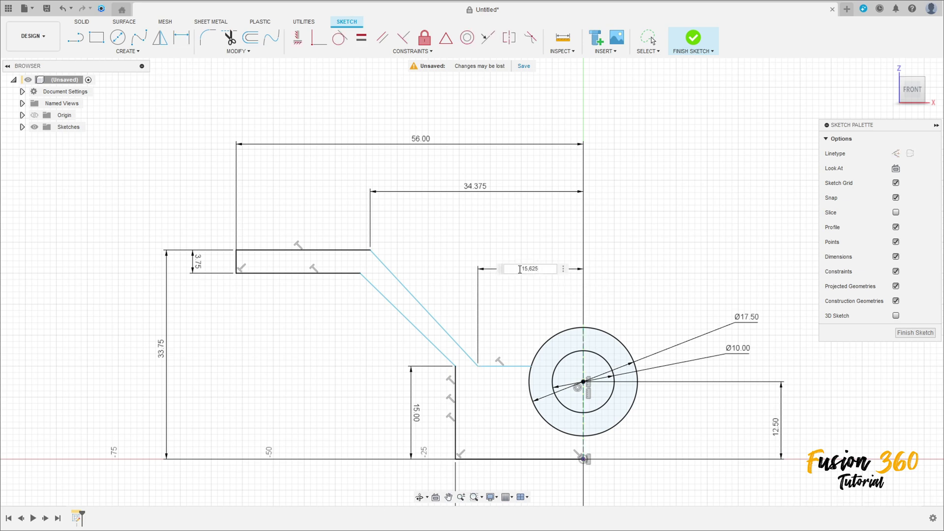
pyautogui.press('Return')
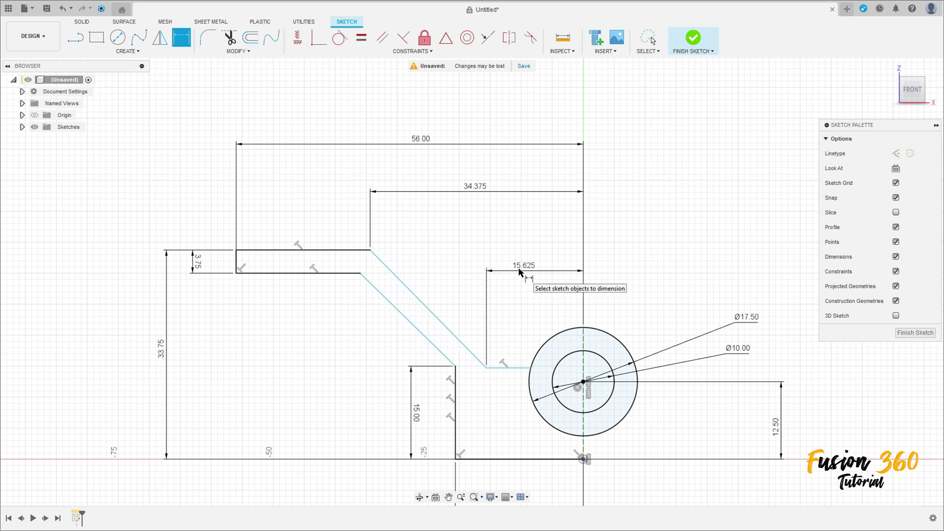
pyautogui.press('Escape')
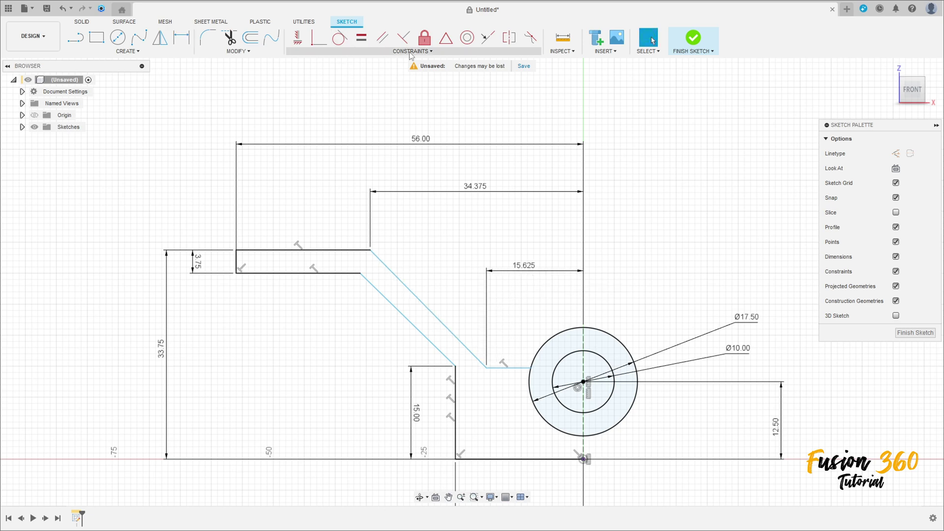
# - Make the diagonal's loose end coincident with the corner point
pyautogui.click(297, 38)
pyautogui.scroll(3, 509, 411)
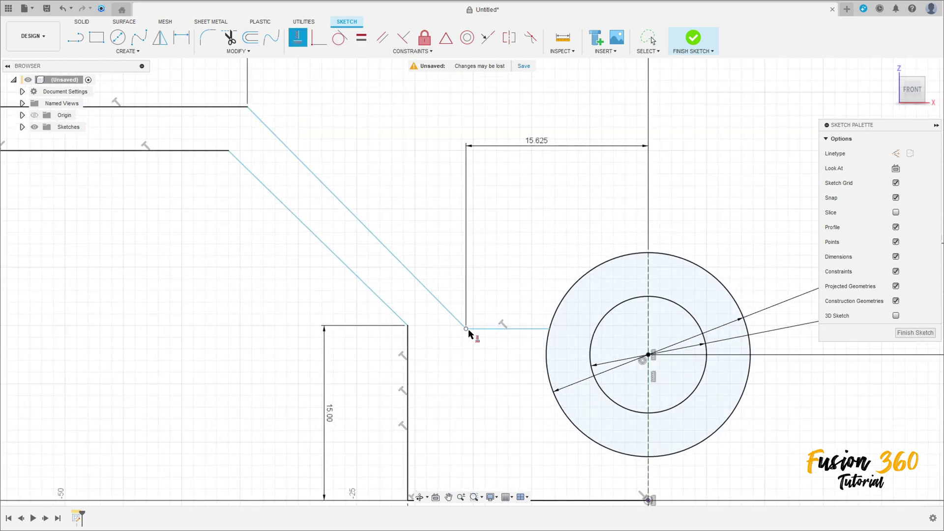
pyautogui.click(408, 325)
pyautogui.click(408, 328)
pyautogui.scroll(-2, 445, 353)
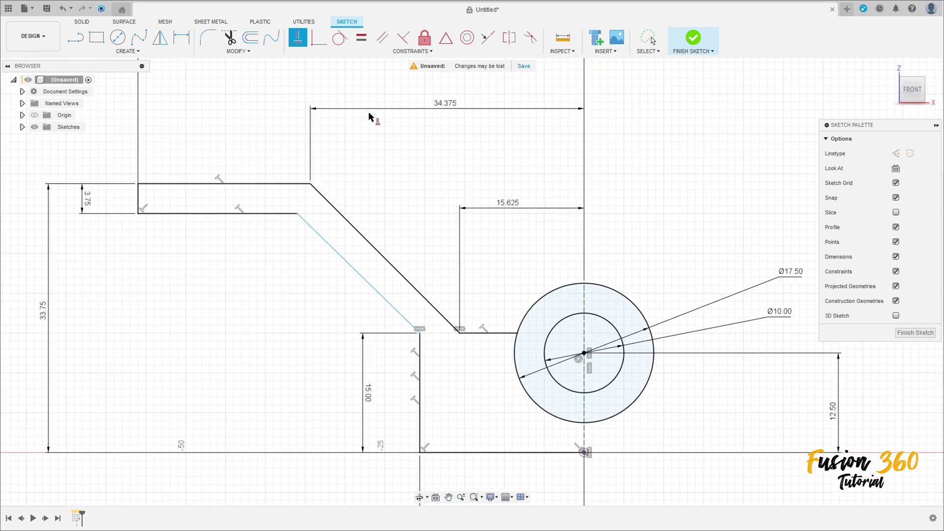
# - Make the two arm diagonals parallel and trim the right part of the outer circle
pyautogui.click(382, 38)
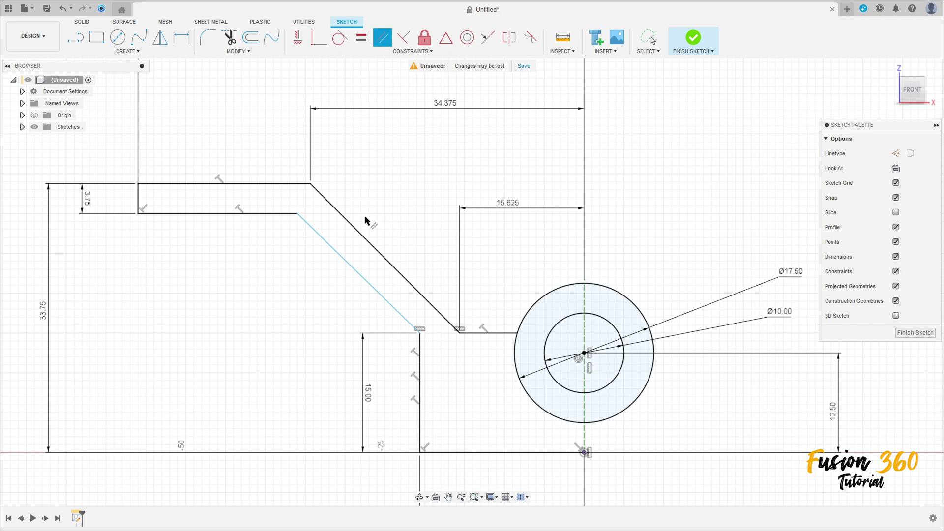
pyautogui.click(367, 240)
pyautogui.click(347, 261)
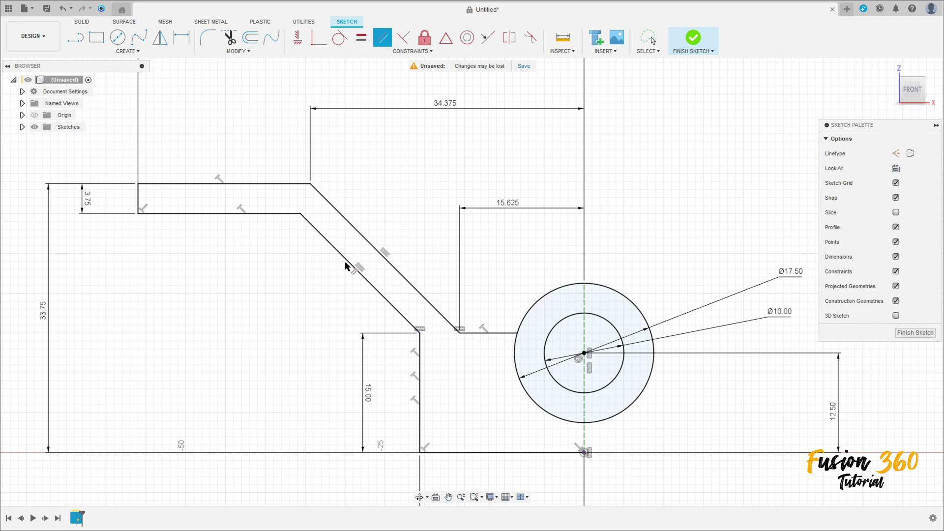
pyautogui.scroll(-1, 376, 360)
pyautogui.scroll(-3, 376, 361)
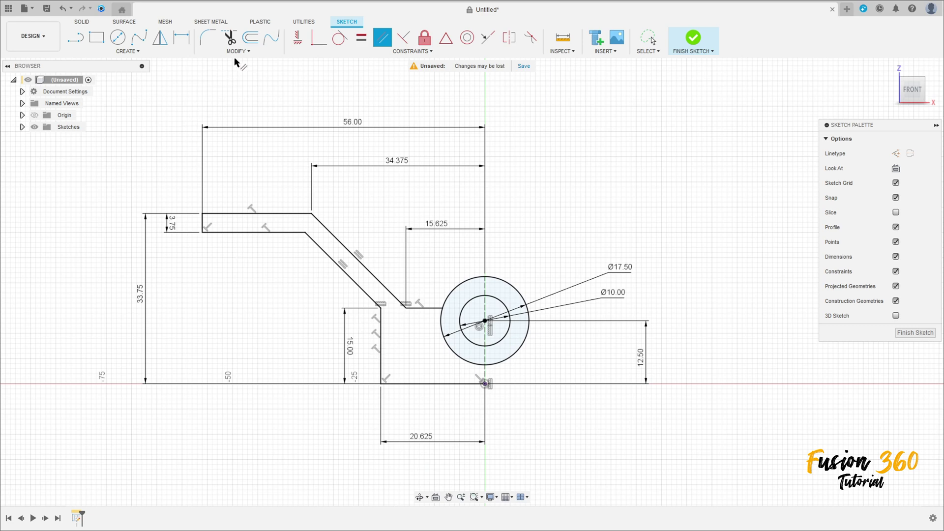
pyautogui.click(229, 37)
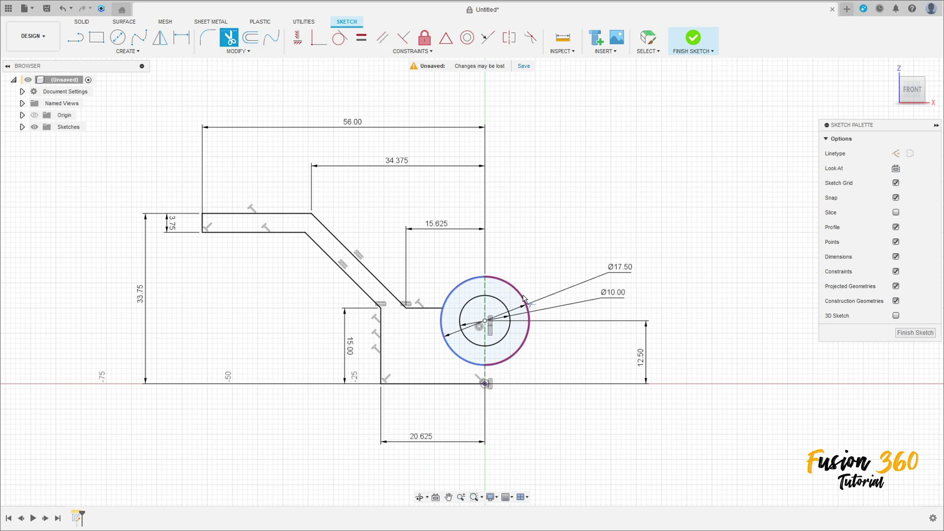
pyautogui.click(524, 299)
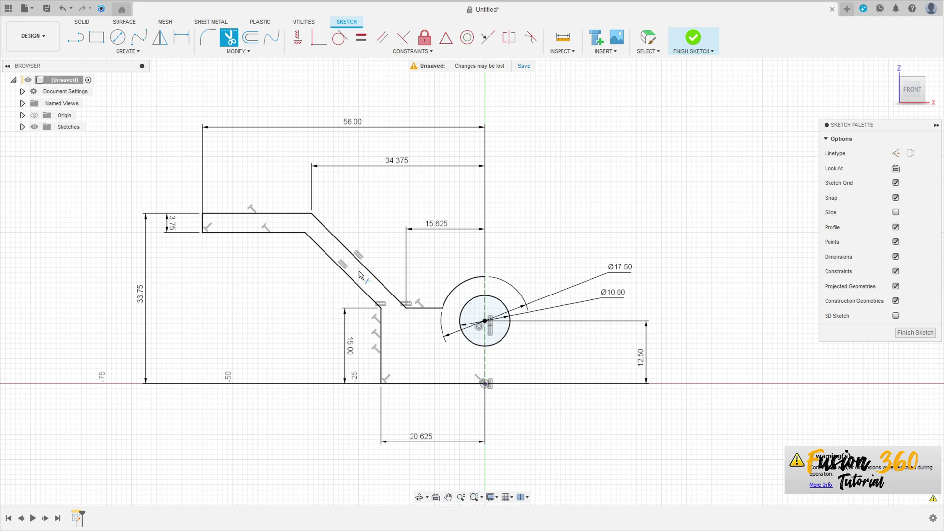
# - Mirror the left arm lines, arc, riser and base line across the vertical centreline
pyautogui.click(159, 38)
pyautogui.moveTo(168, 197)
pyautogui.mouseDown()
pyautogui.moveTo(360, 264)
pyautogui.moveTo(405, 295)
pyautogui.moveTo(360, 302)
pyautogui.mouseUp()
pyautogui.click(429, 308)
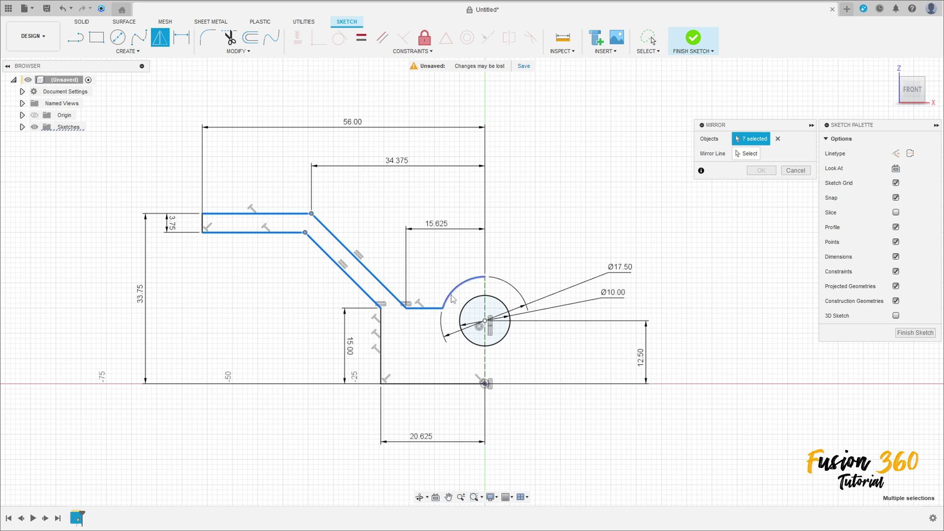
pyautogui.click(454, 290)
pyautogui.click(381, 337)
pyautogui.click(412, 383)
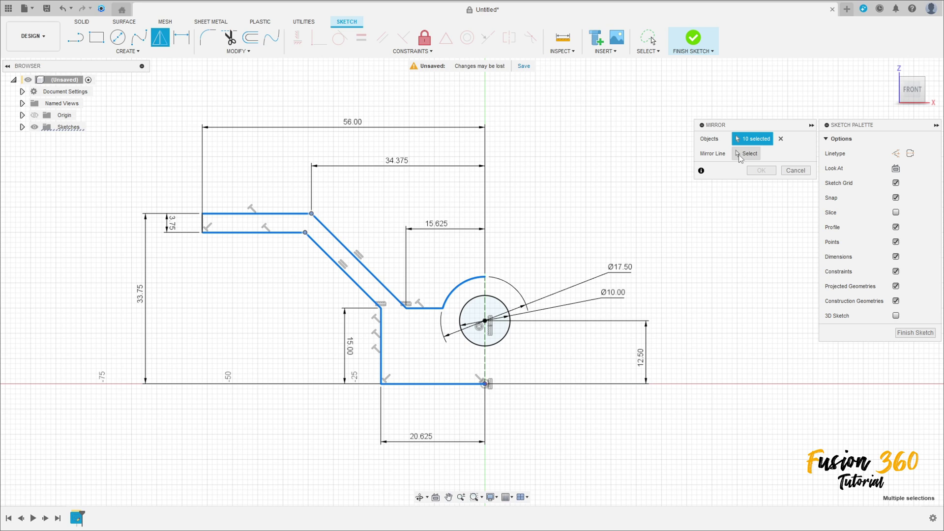
pyautogui.click(746, 154)
pyautogui.click(484, 377)
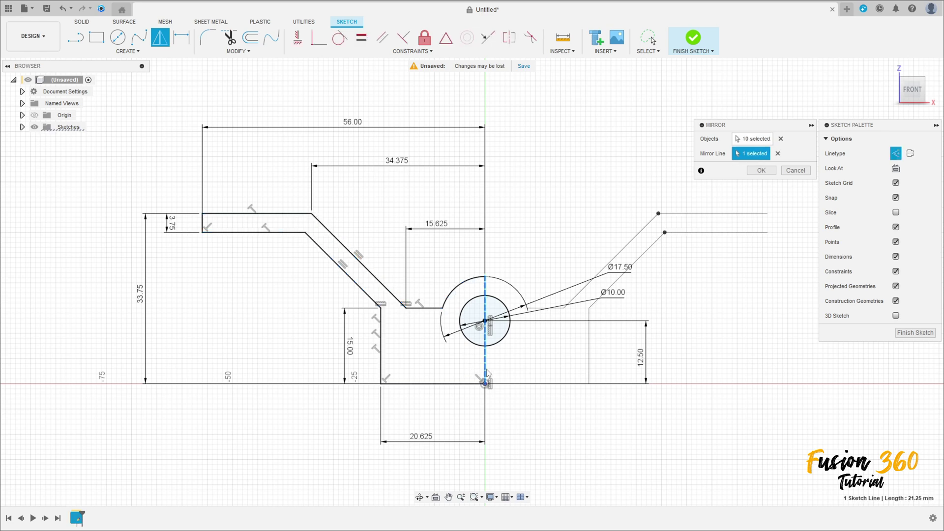
pyautogui.click(761, 170)
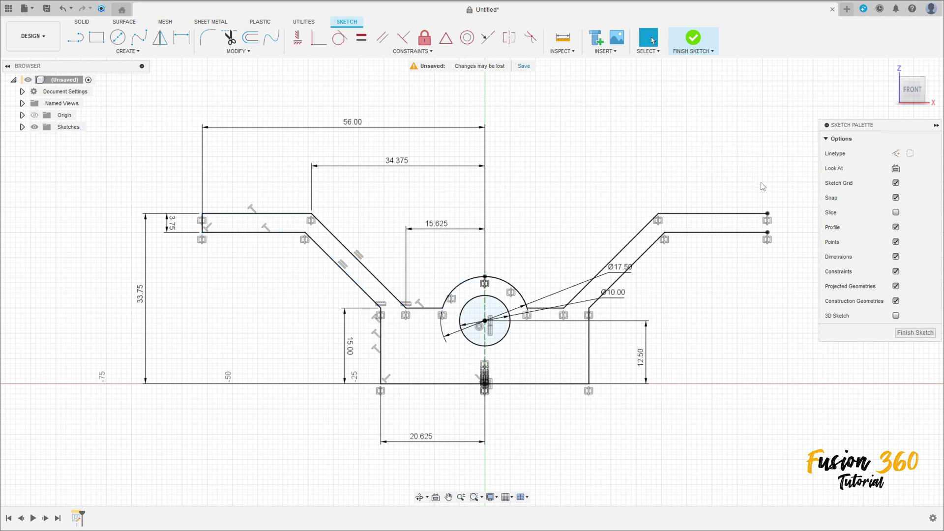
pyautogui.scroll(3, 767, 226)
pyautogui.scroll(-5, 731, 236)
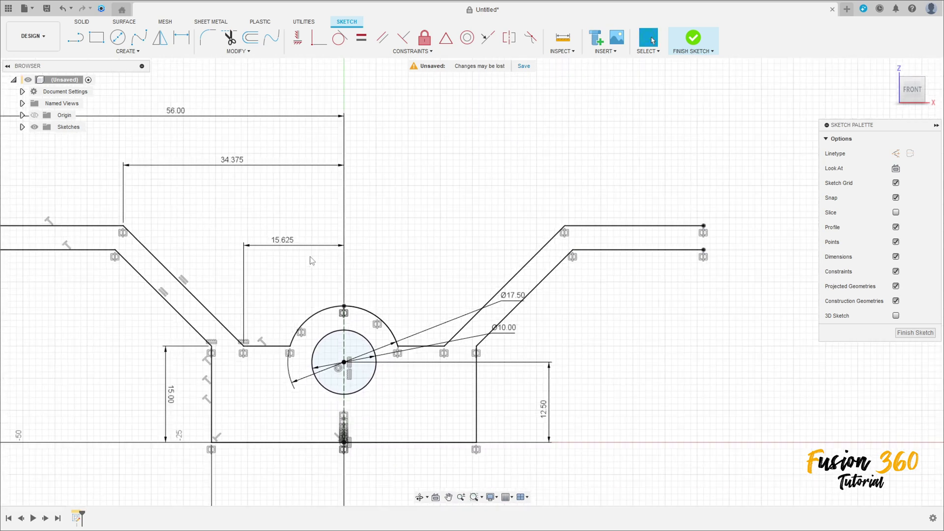
# - Mirror the remaining arc across the same centreline
pyautogui.click(159, 38)
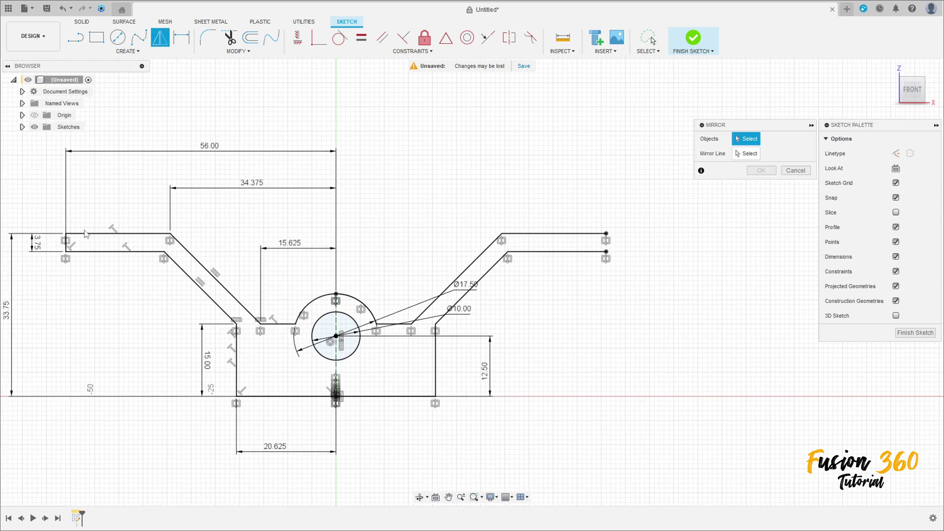
pyautogui.click(67, 248)
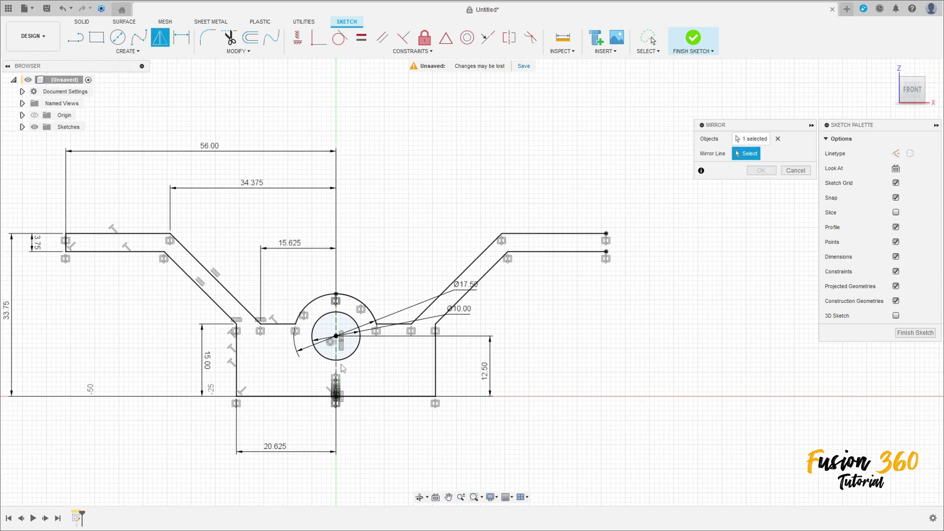
pyautogui.click(337, 373)
pyautogui.click(761, 170)
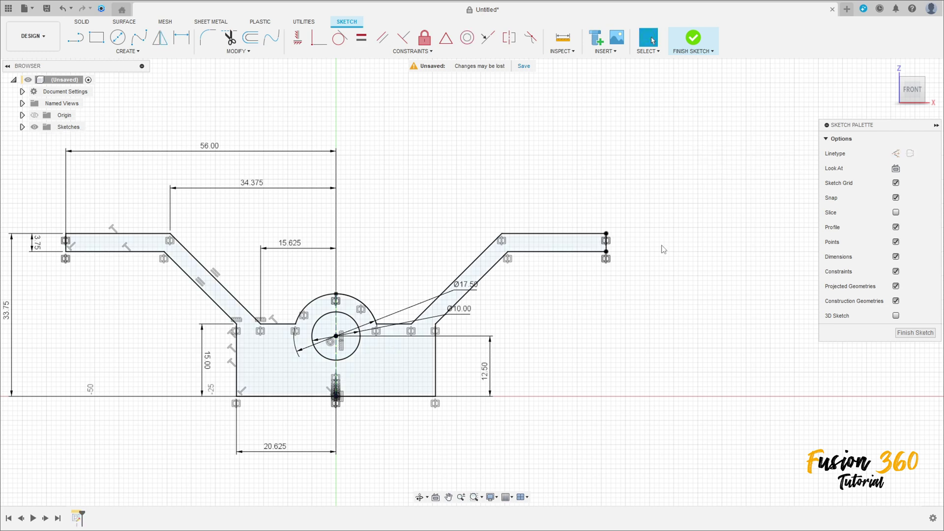
pyautogui.scroll(-2, 594, 327)
pyautogui.moveTo(593, 327); pyautogui.dragTo(641, 342, button='middle')
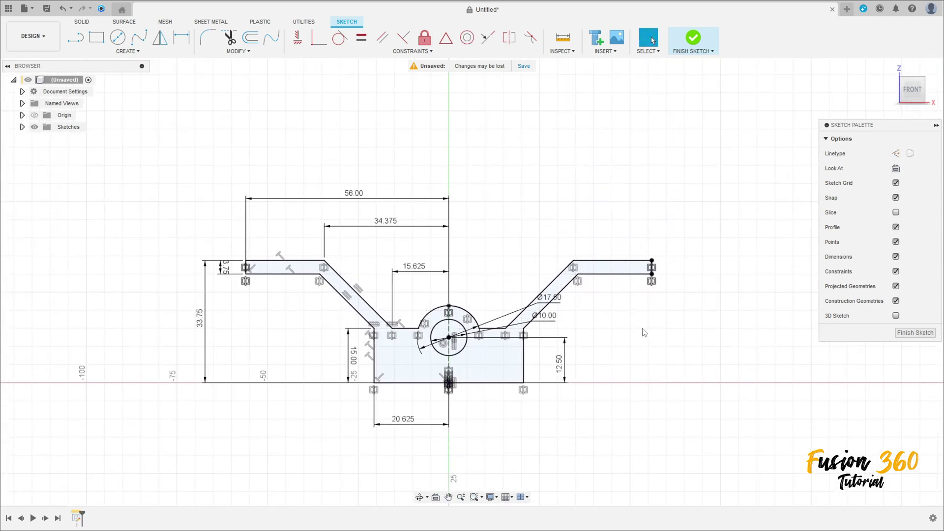
# - Finish the sketch and extrude the bracket profile symmetrically, 18.75 mm whole length, as a new body
pyautogui.click(693, 38)
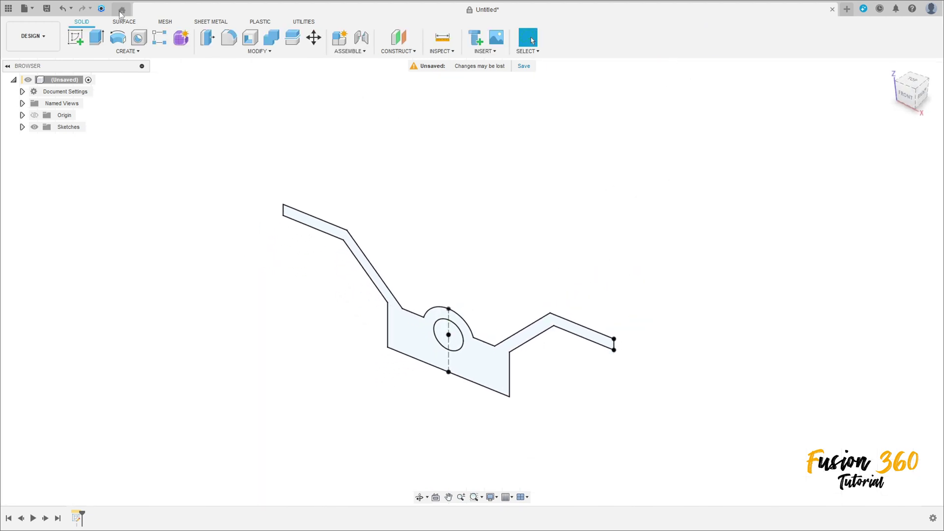
pyautogui.click(95, 40)
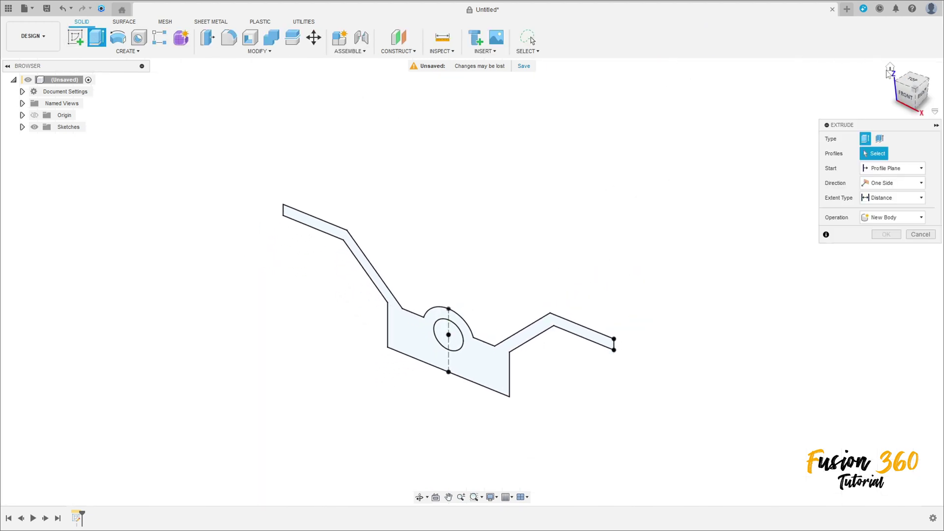
pyautogui.click(891, 72)
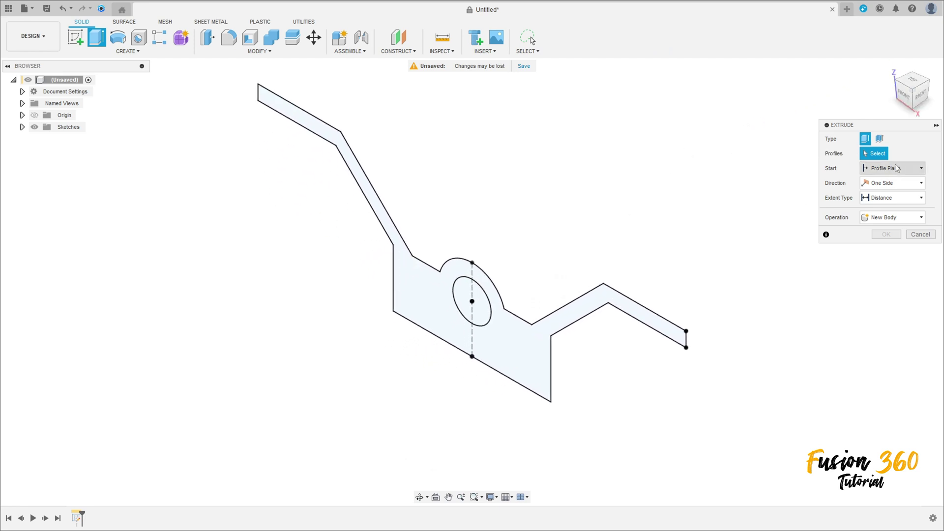
pyautogui.click(514, 355)
pyautogui.click(514, 356)
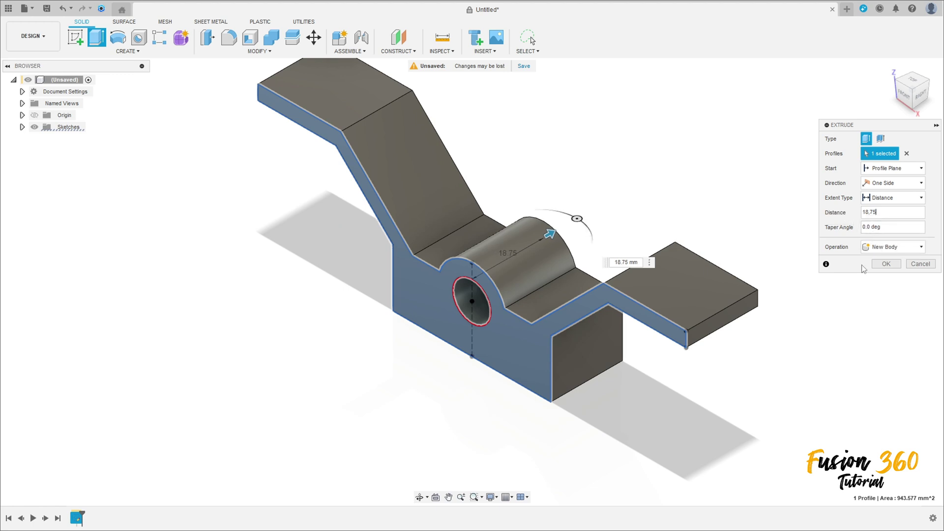
pyautogui.click(887, 183)
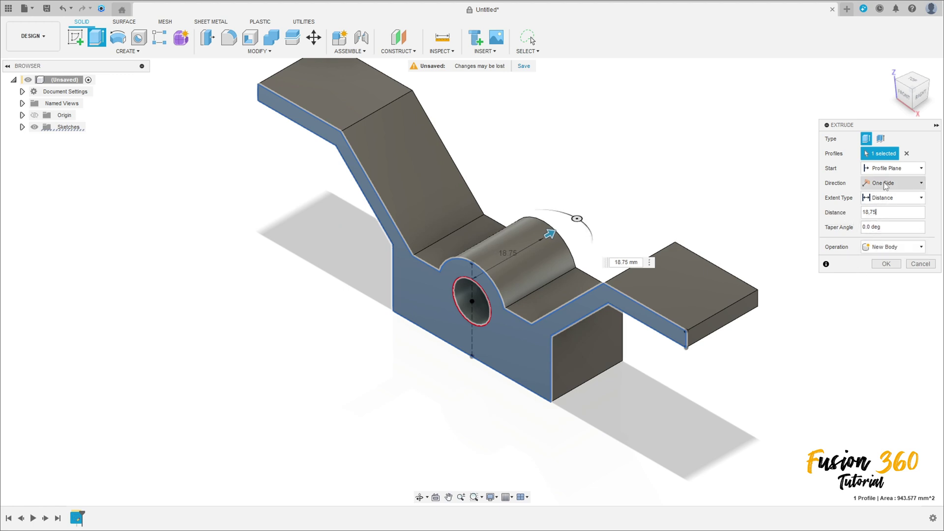
pyautogui.click(880, 216)
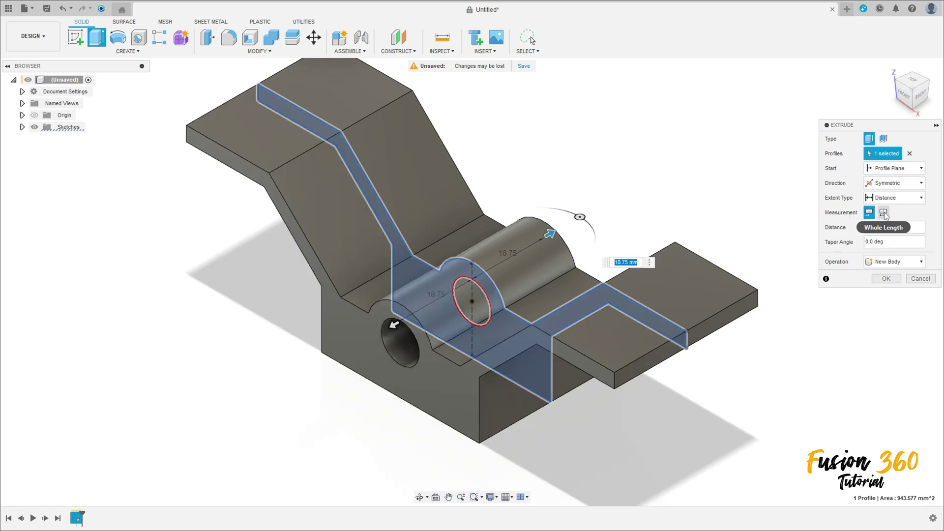
pyautogui.click(883, 212)
pyautogui.click(879, 280)
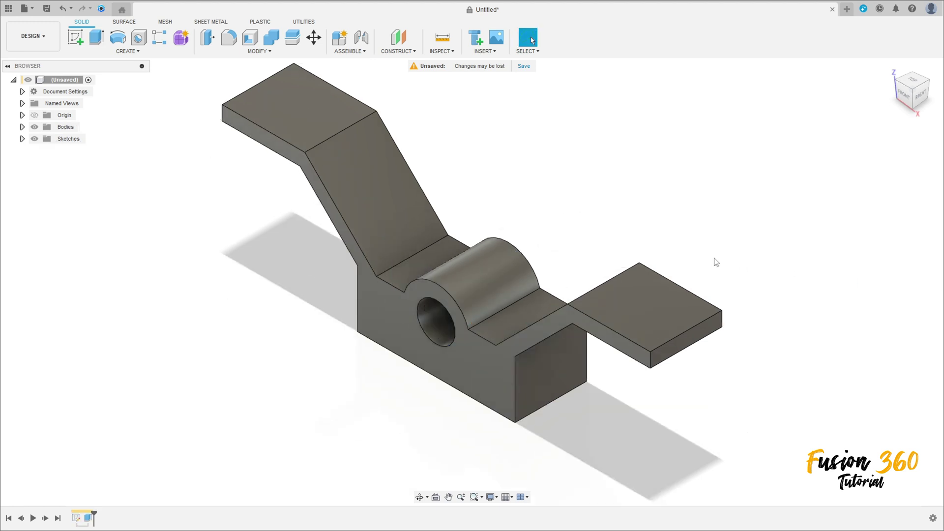
pyautogui.keyDown('shift'); pyautogui.moveTo(716, 263); pyautogui.dragTo(462, 183, button='middle'); pyautogui.keyUp('shift')
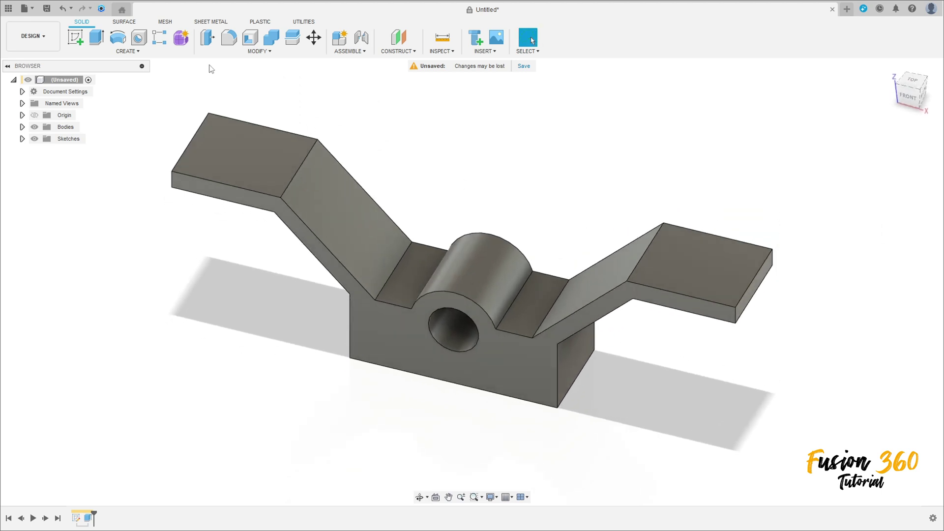
# - Fillet the four outer corner edges of both arm ends with a 3 mm radius
pyautogui.click(228, 36)
pyautogui.keyDown('shift'); pyautogui.moveTo(235, 148); pyautogui.dragTo(240, 238, button='middle'); pyautogui.keyUp('shift')
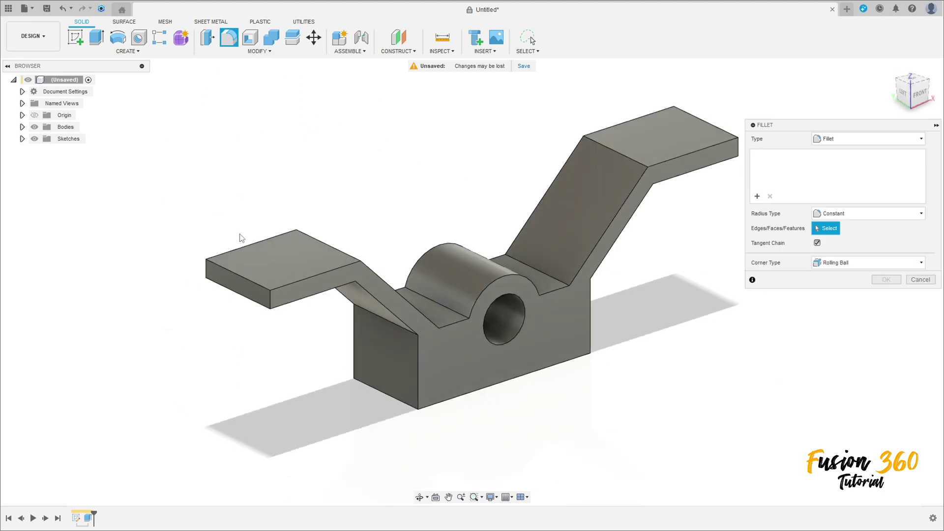
pyautogui.click(271, 299)
pyautogui.keyDown('shift'); pyautogui.moveTo(256, 294); pyautogui.dragTo(301, 297, button='middle'); pyautogui.keyUp('shift')
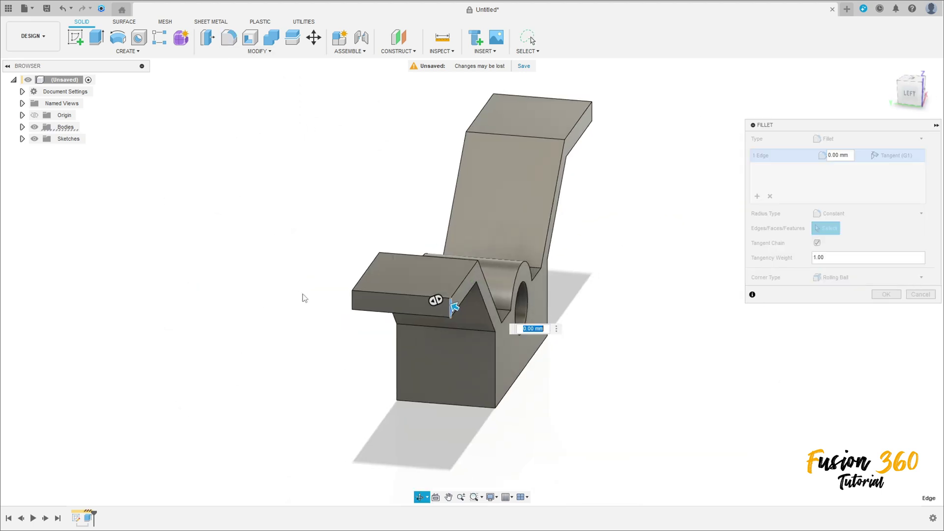
pyautogui.click(350, 302)
pyautogui.keyDown('shift'); pyautogui.moveTo(412, 285); pyautogui.dragTo(479, 388, button='middle'); pyautogui.keyUp('shift')
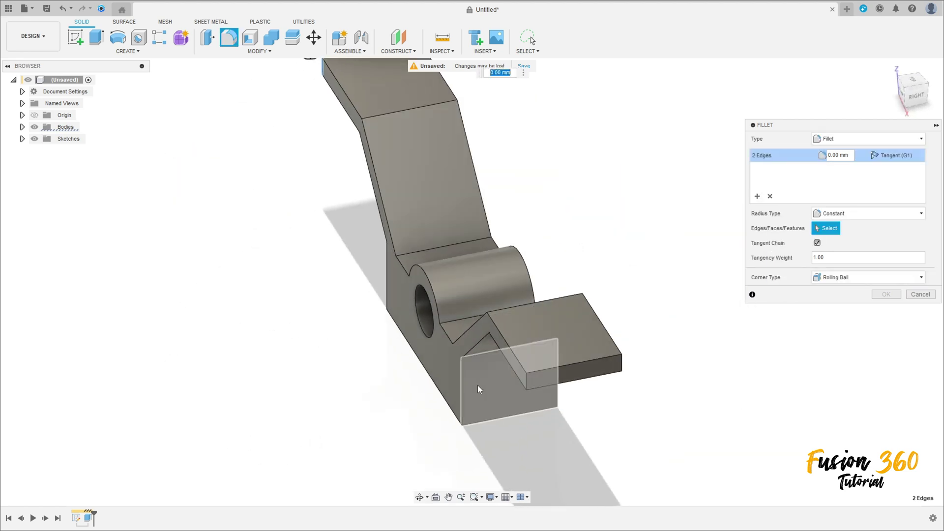
pyautogui.click(526, 380)
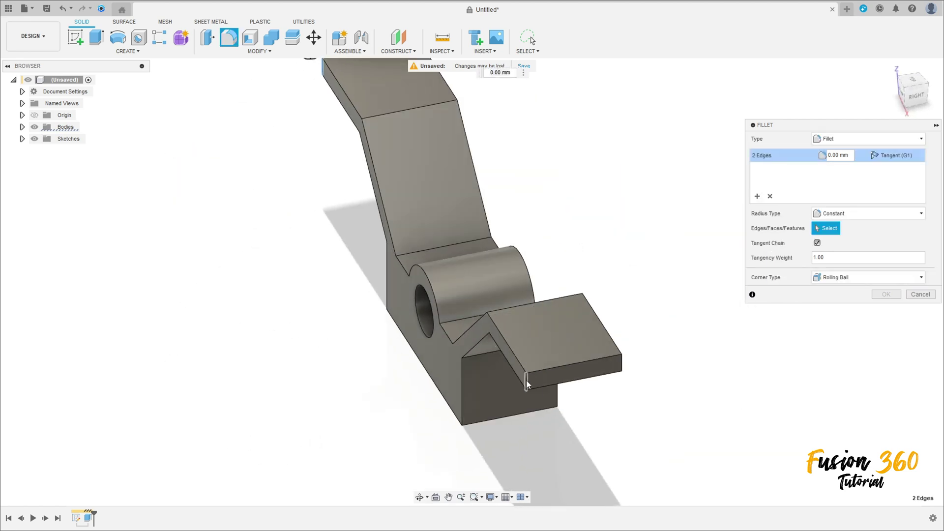
pyautogui.click(621, 365)
pyautogui.keyDown('shift'); pyautogui.moveTo(621, 365); pyautogui.dragTo(565, 259, button='middle'); pyautogui.keyUp('shift')
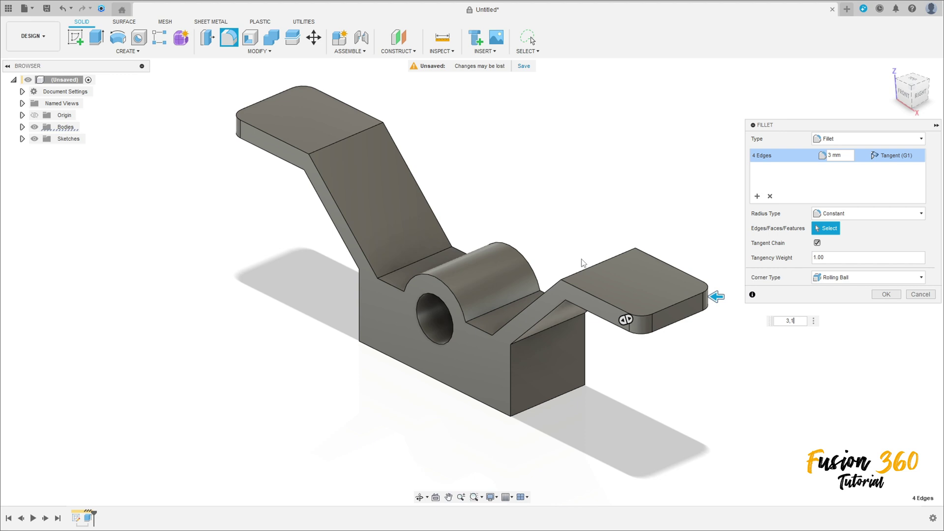
pyautogui.press('Return')
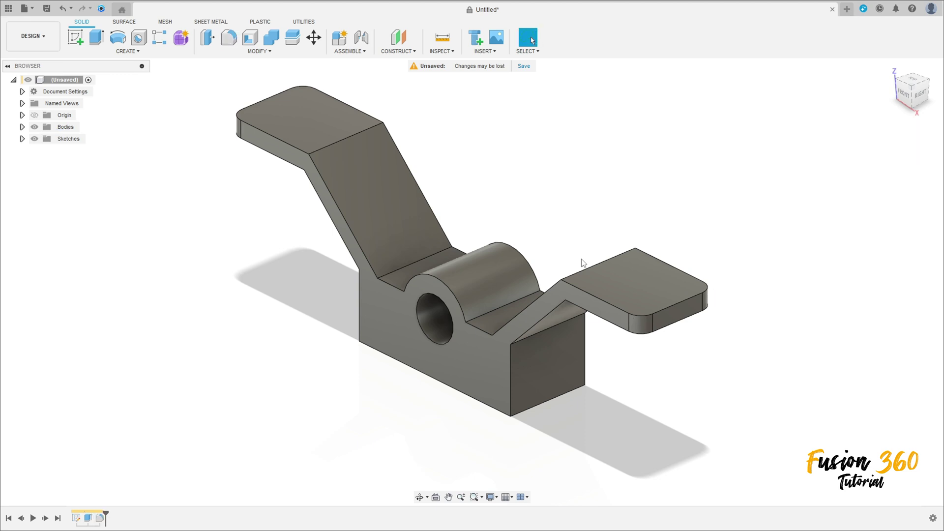
pyautogui.keyDown('shift'); pyautogui.moveTo(519, 217); pyautogui.dragTo(418, 206, button='middle'); pyautogui.keyUp('shift')
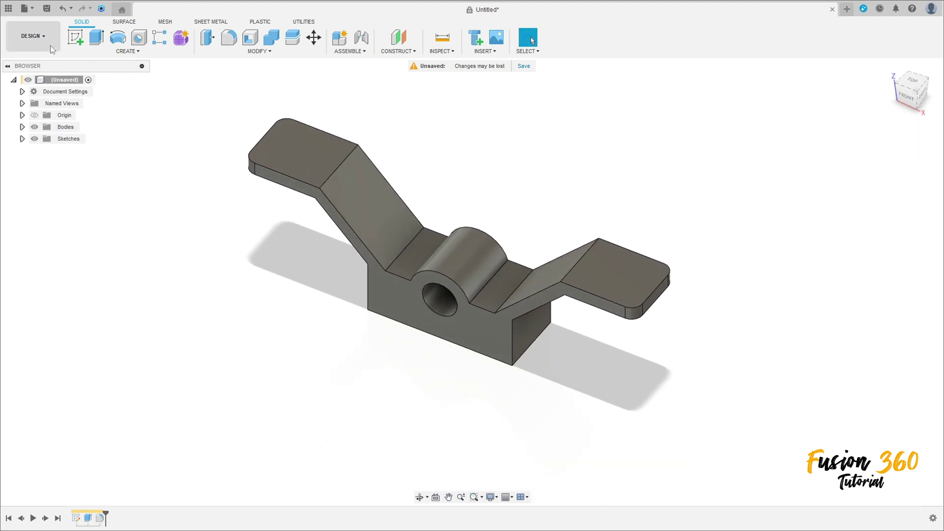
pyautogui.click(76, 38)
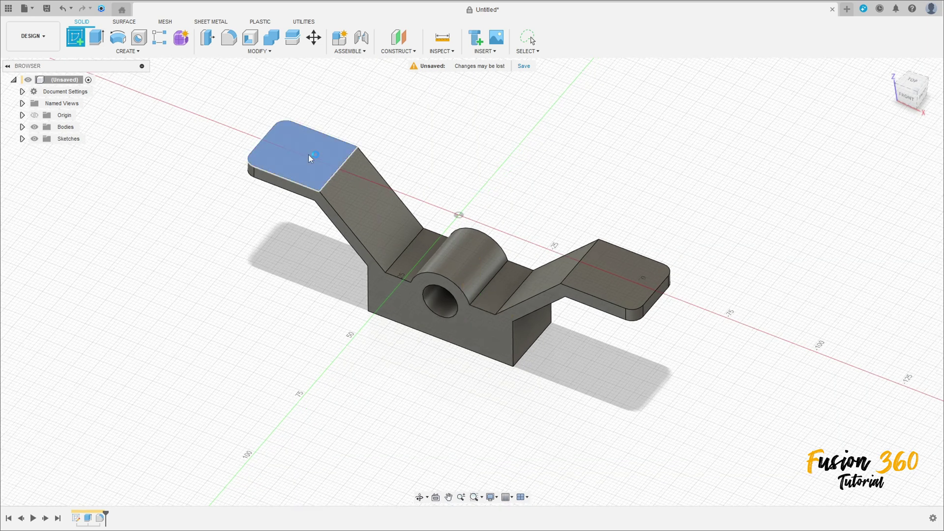
# - Sketch two 6.25 mm diameter circles on the tops of the left and right arms
pyautogui.click(308, 155)
pyautogui.click(124, 43)
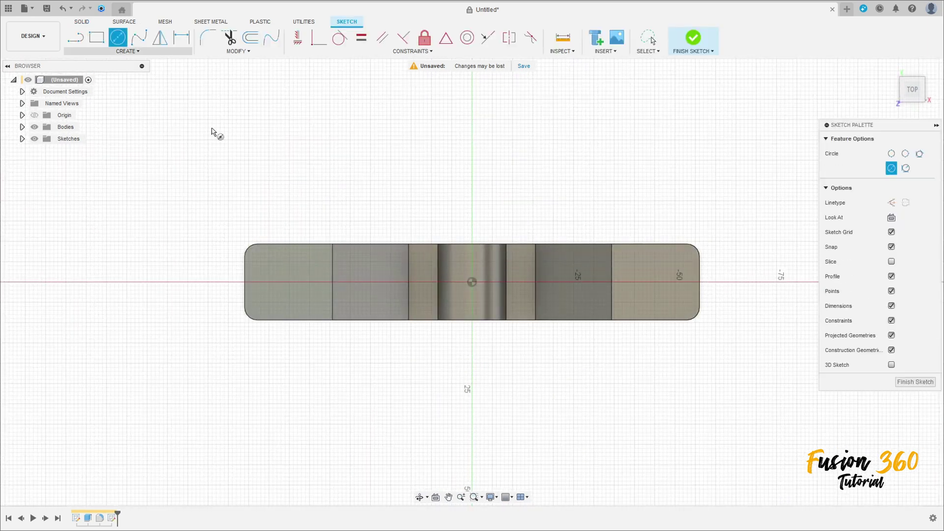
pyautogui.click(289, 282)
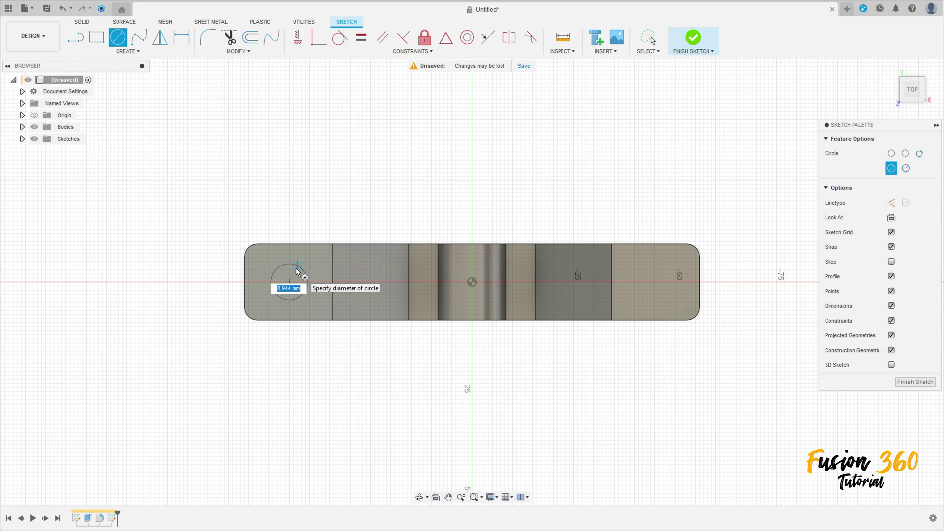
pyautogui.write('6,25')
pyautogui.press('Return')
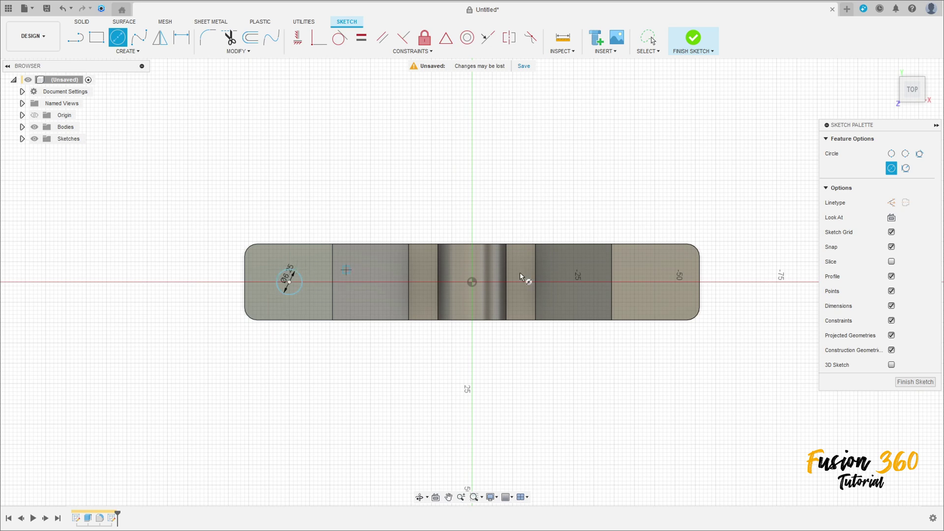
pyautogui.click(657, 283)
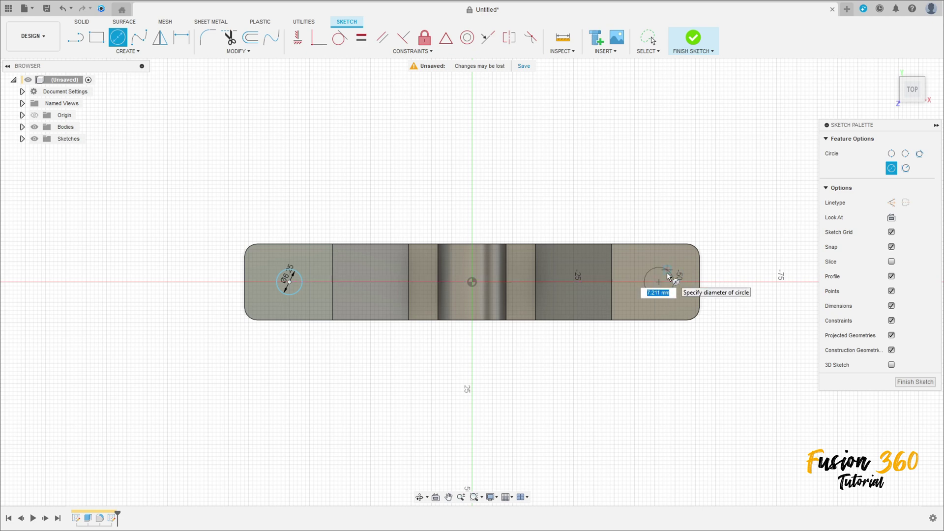
pyautogui.press('Escape')
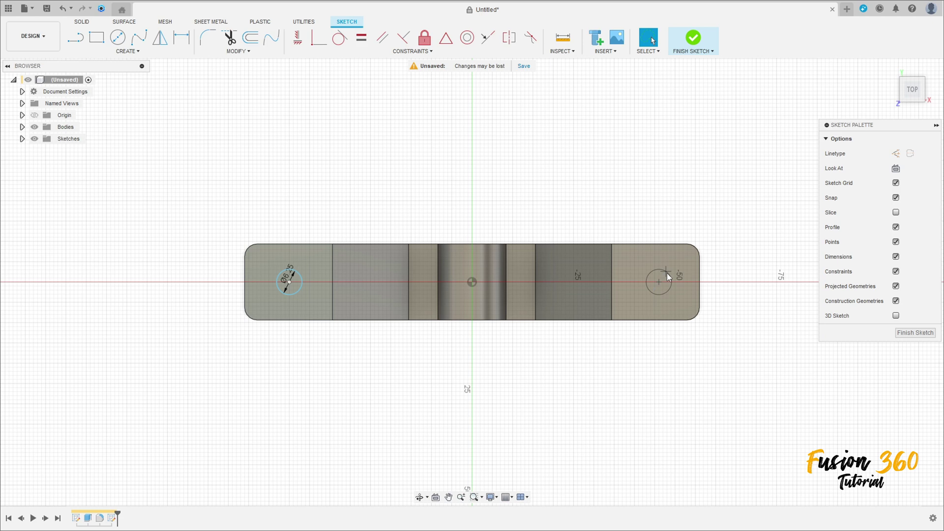
# - Draw a construction line between the circle centres and dimension it 87.5 mm
pyautogui.click(75, 38)
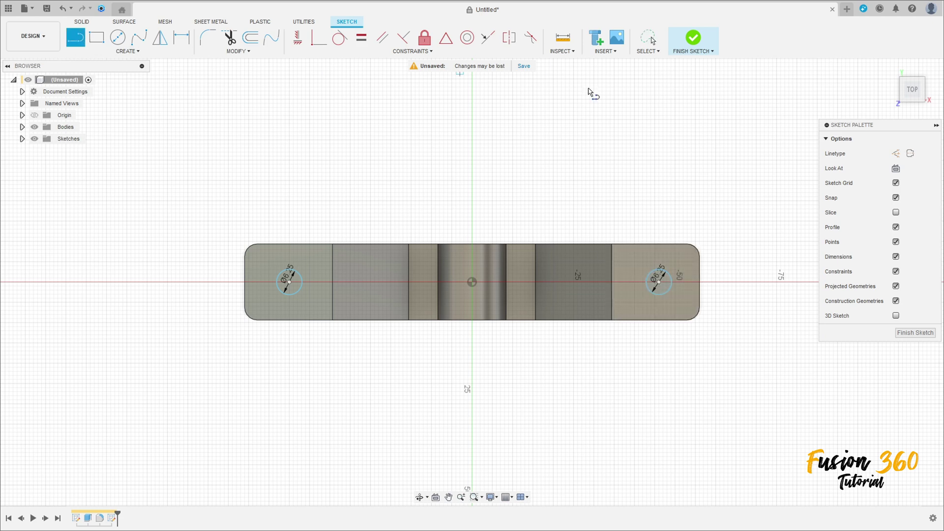
pyautogui.click(891, 153)
pyautogui.click(468, 244)
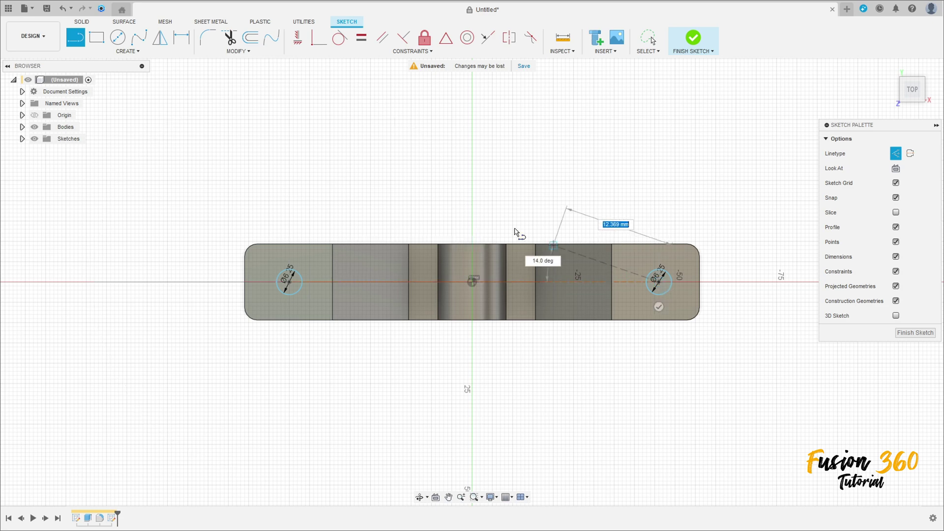
pyautogui.press('Escape')
pyautogui.press('d')
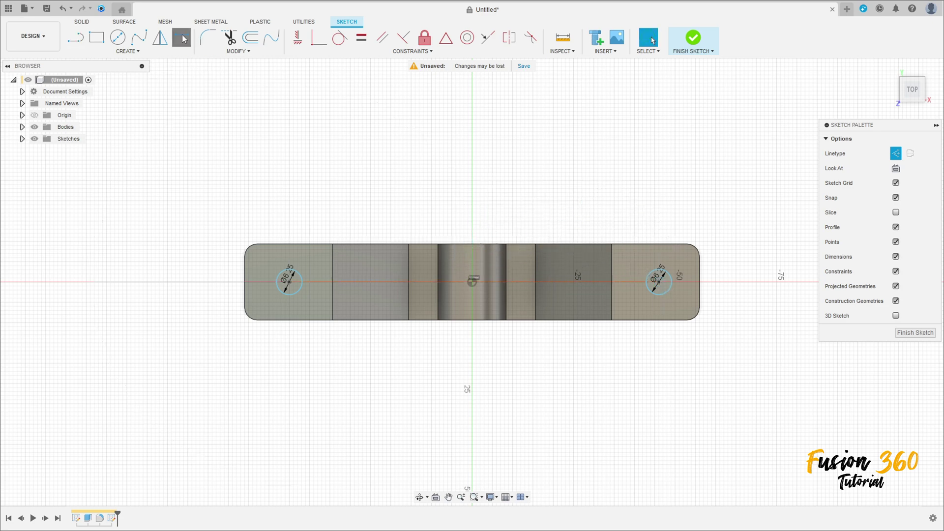
pyautogui.click(373, 284)
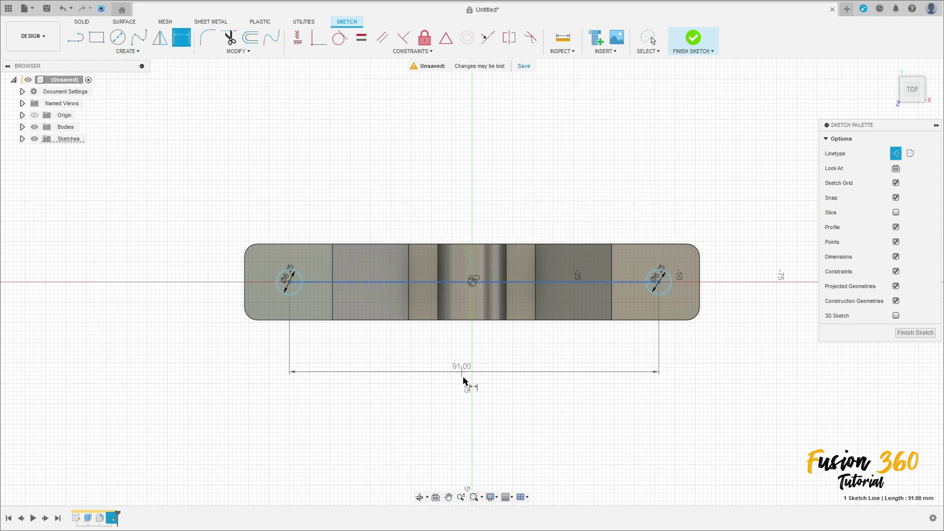
pyautogui.click(490, 416)
pyautogui.write('8')
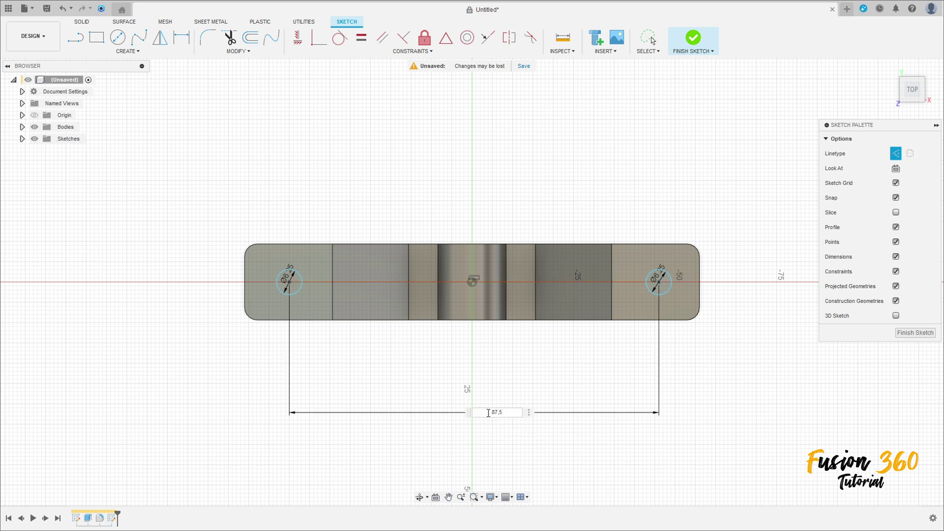
pyautogui.write('7,5')
pyautogui.press('Return')
# - Constrain the construction line's midpoint to the origin and finish the sketch
pyautogui.scroll(2, 453, 364)
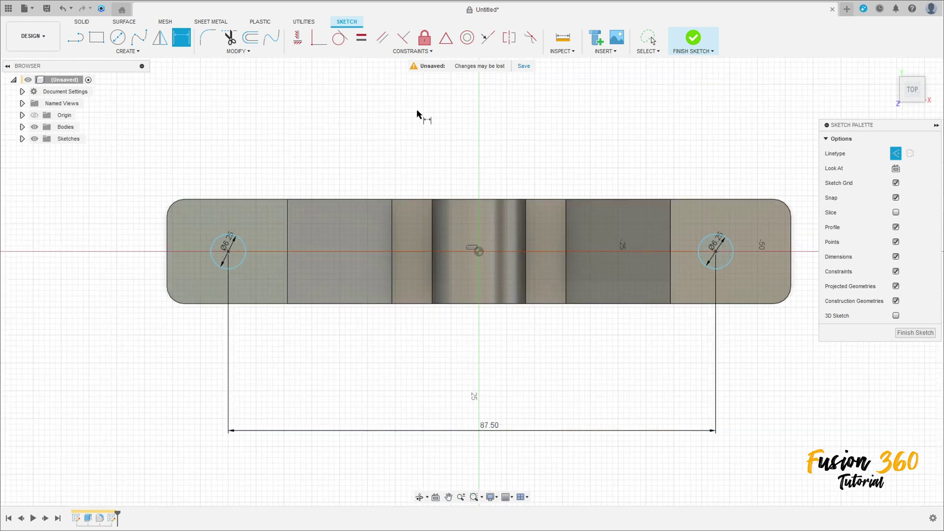
pyautogui.click(446, 40)
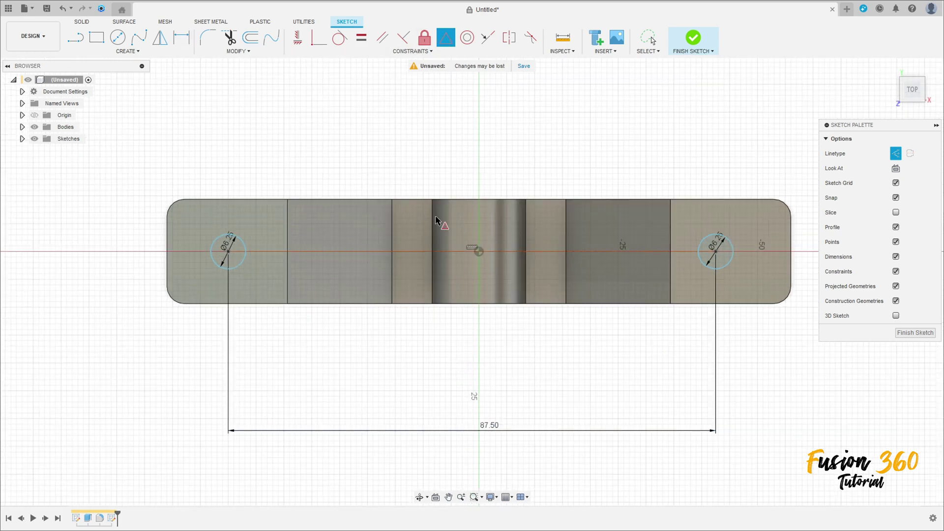
pyautogui.click(443, 252)
pyautogui.click(478, 252)
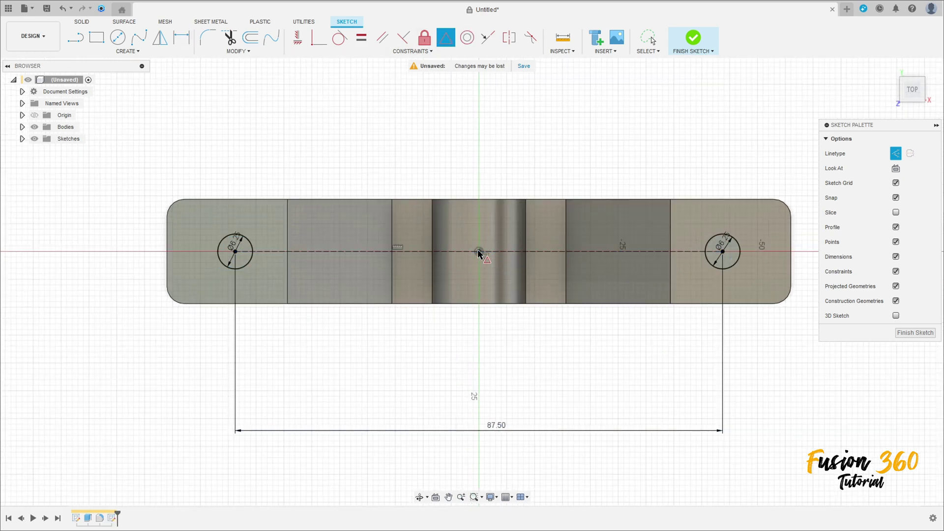
pyautogui.click(693, 40)
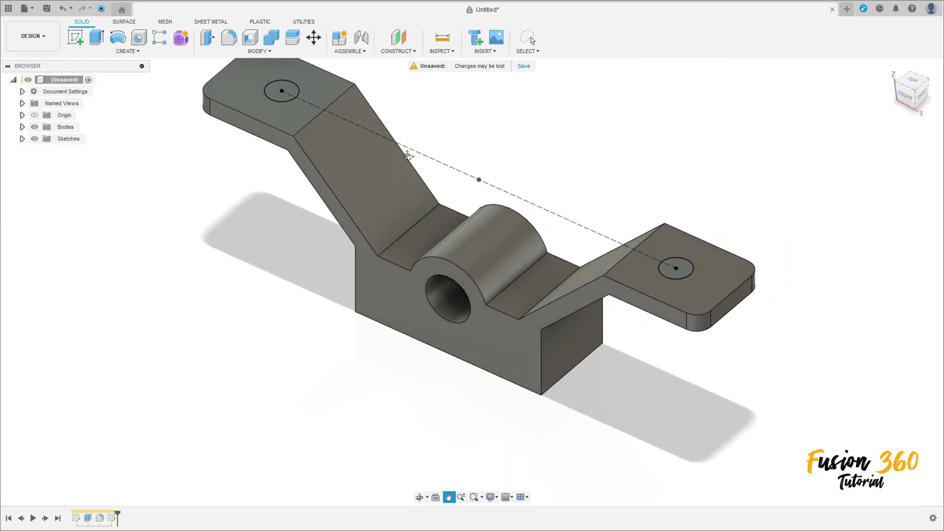
# - Extrude-cut both arm circles with extent type All to make two through holes
pyautogui.click(890, 67)
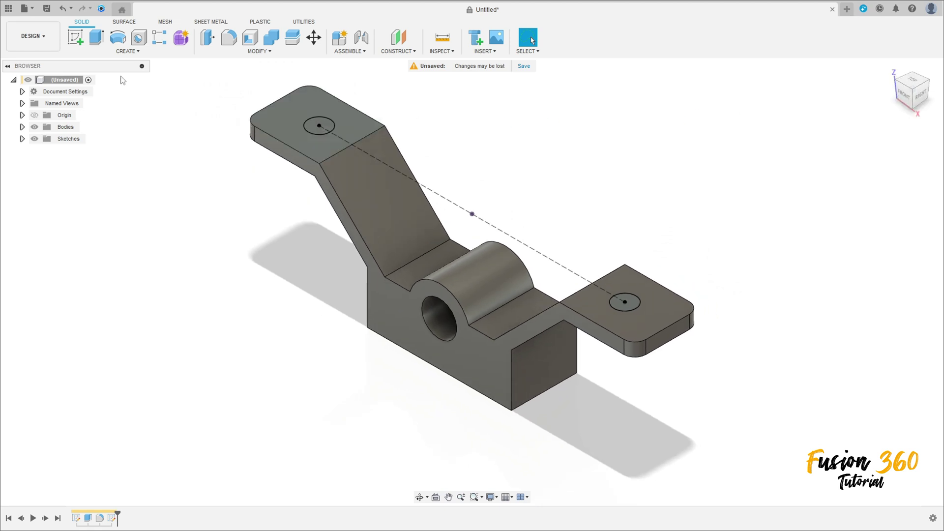
pyautogui.click(97, 37)
pyautogui.click(320, 123)
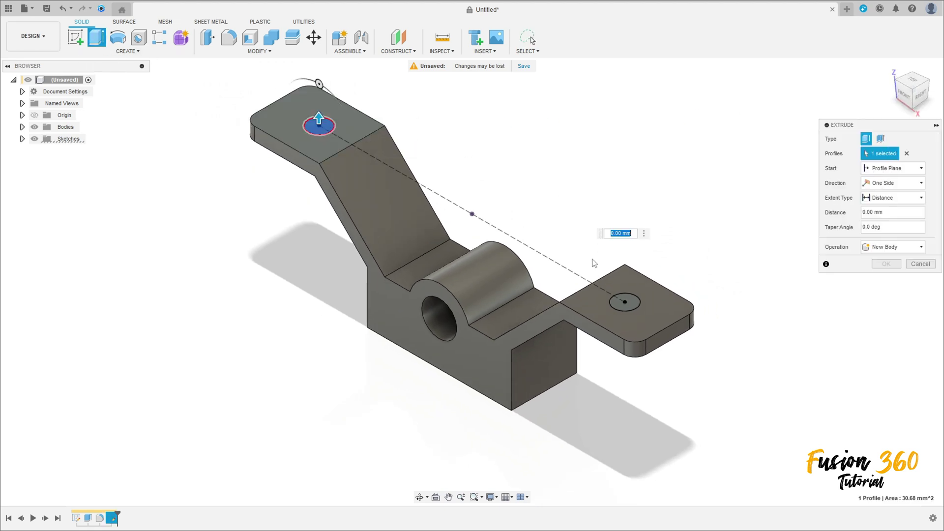
pyautogui.click(625, 296)
pyautogui.write('-9')
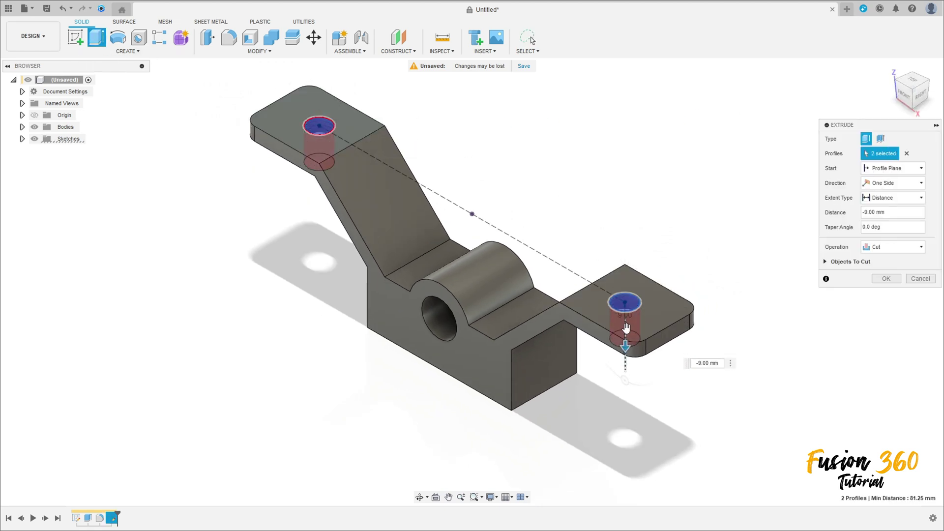
pyautogui.click(898, 198)
pyautogui.click(877, 230)
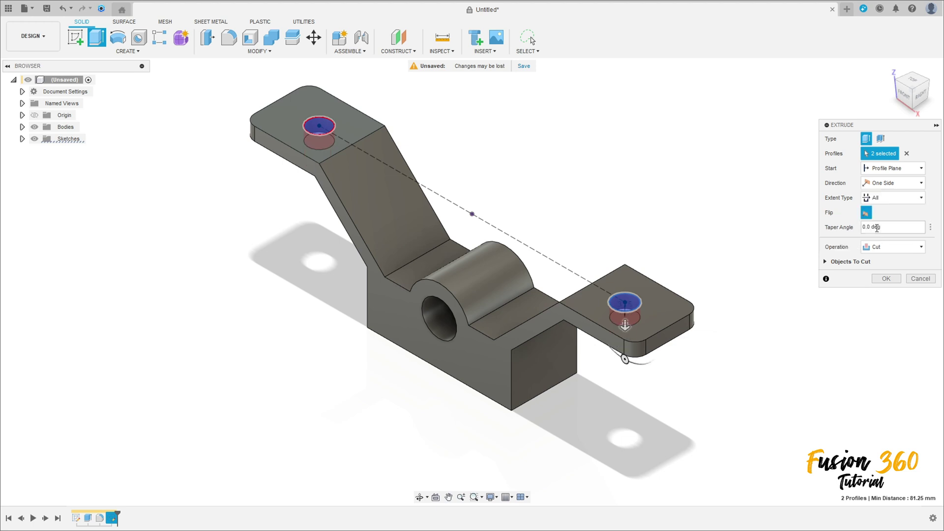
pyautogui.click(885, 278)
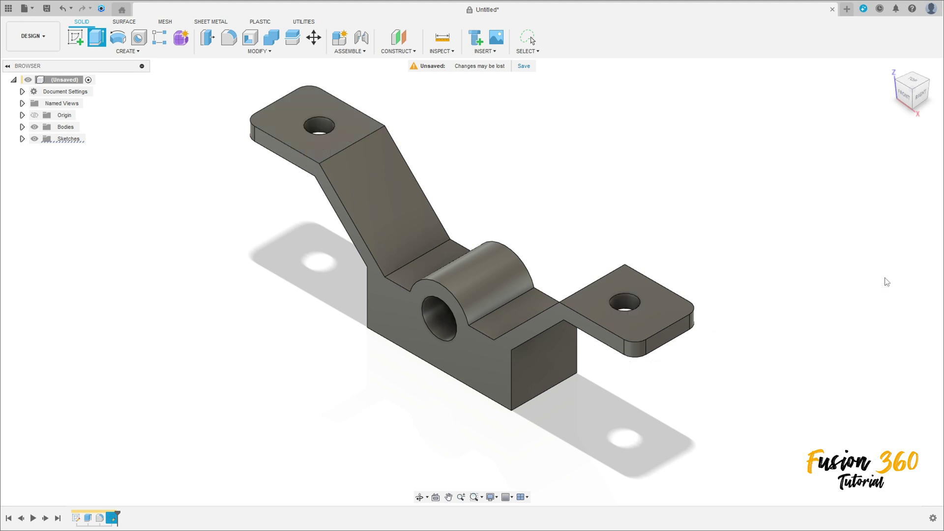
pyautogui.keyDown('shift'); pyautogui.moveTo(440, 170); pyautogui.dragTo(796, 147, button='middle'); pyautogui.keyUp('shift')
pyautogui.click(890, 68)
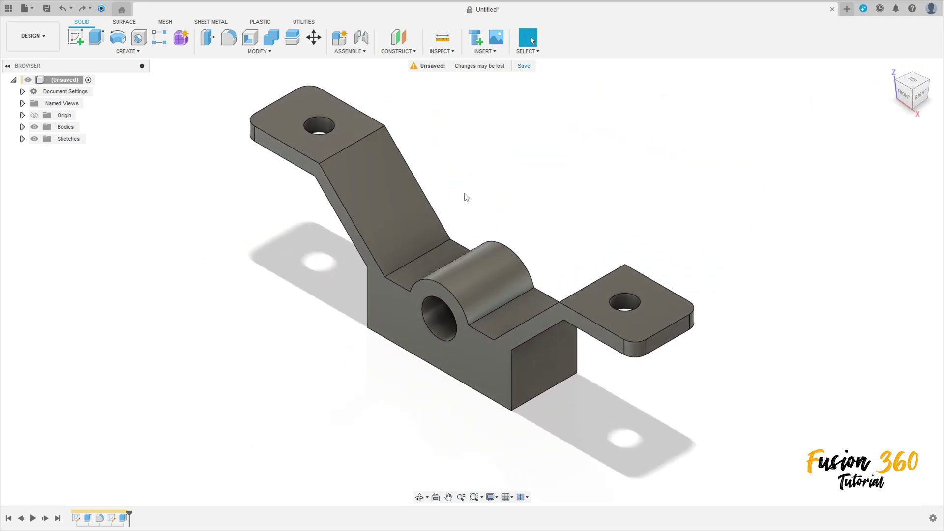
# - Start a sketch on the front plane and project the bracket body into it
pyautogui.click(76, 37)
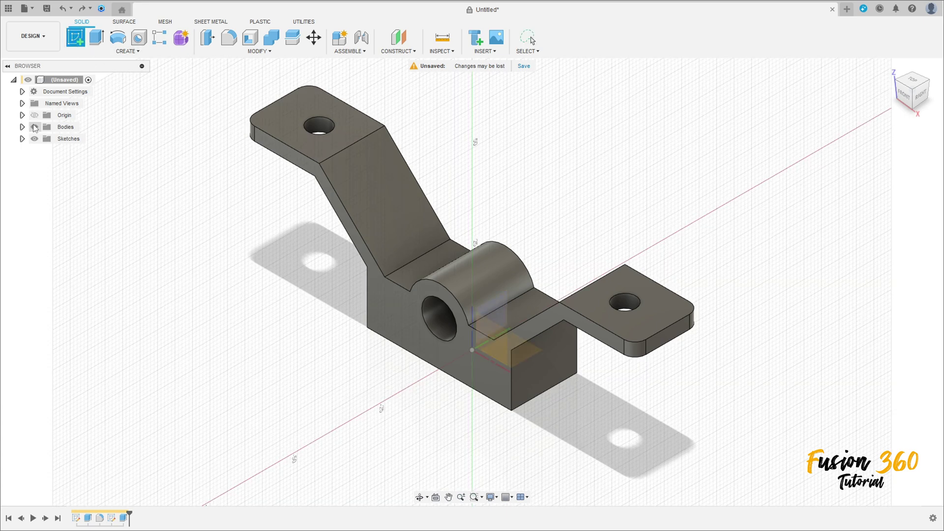
pyautogui.click(34, 126)
pyautogui.click(506, 344)
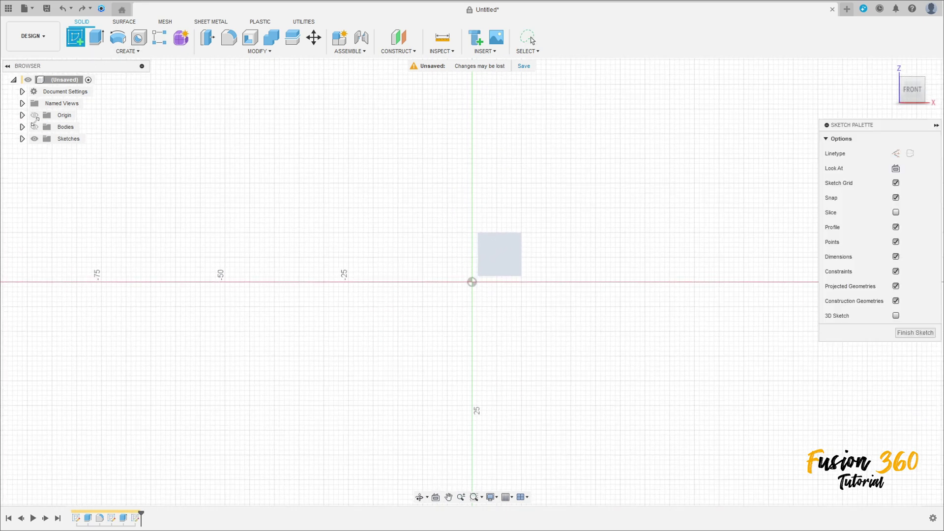
pyautogui.click(35, 127)
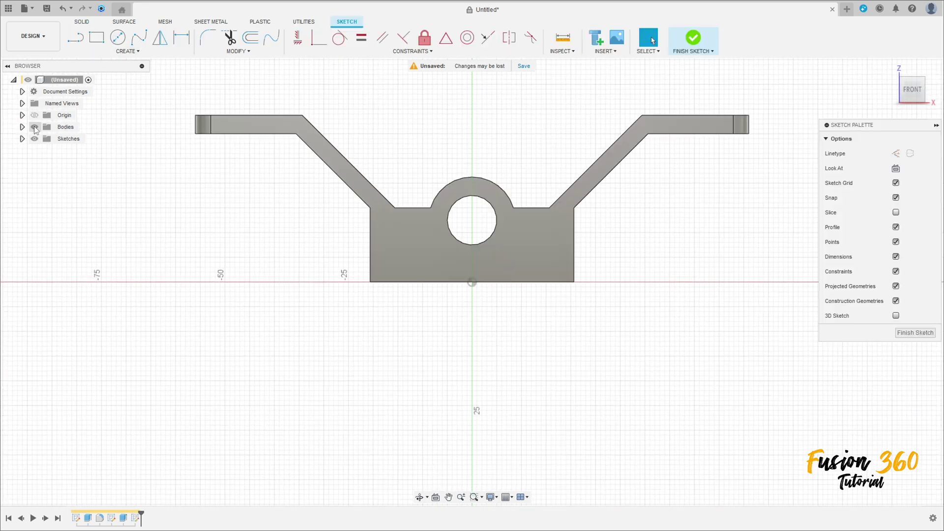
pyautogui.click(126, 51)
pyautogui.moveTo(102, 201)
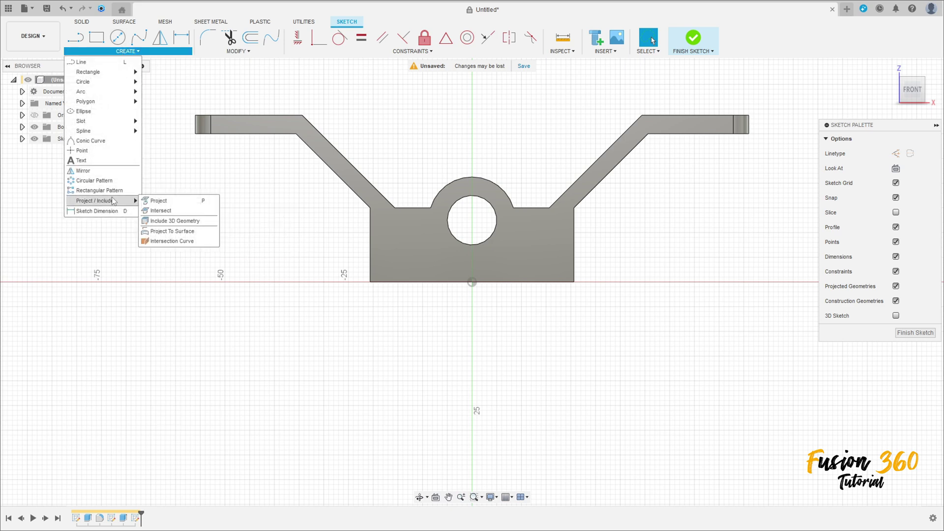
pyautogui.click(157, 202)
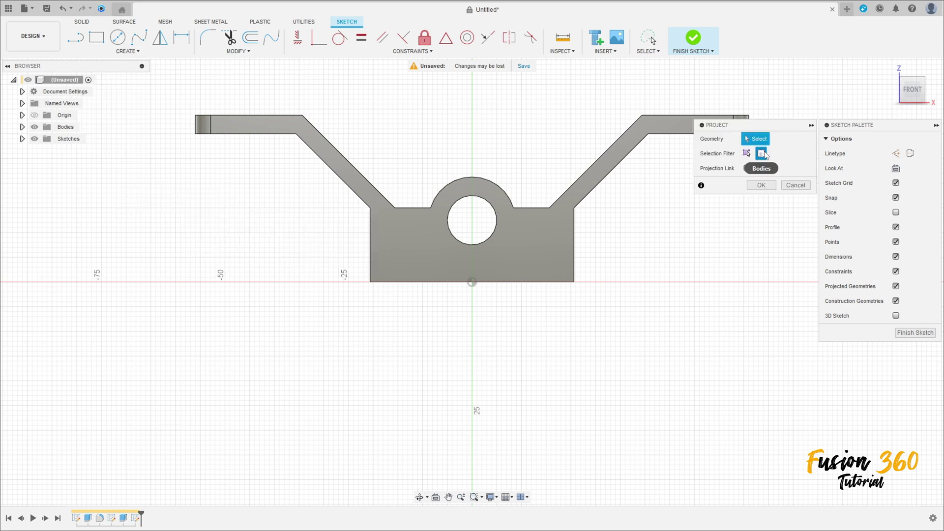
pyautogui.click(762, 156)
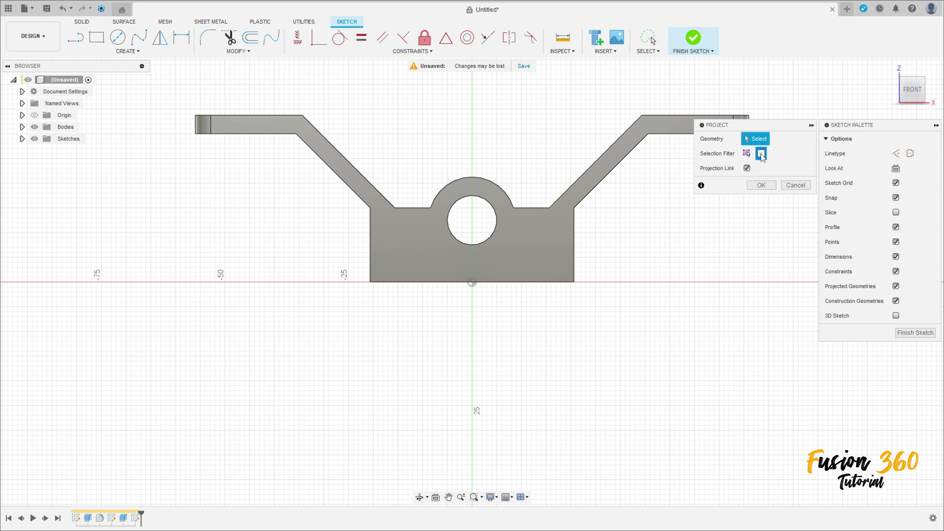
pyautogui.click(543, 236)
pyautogui.click(760, 186)
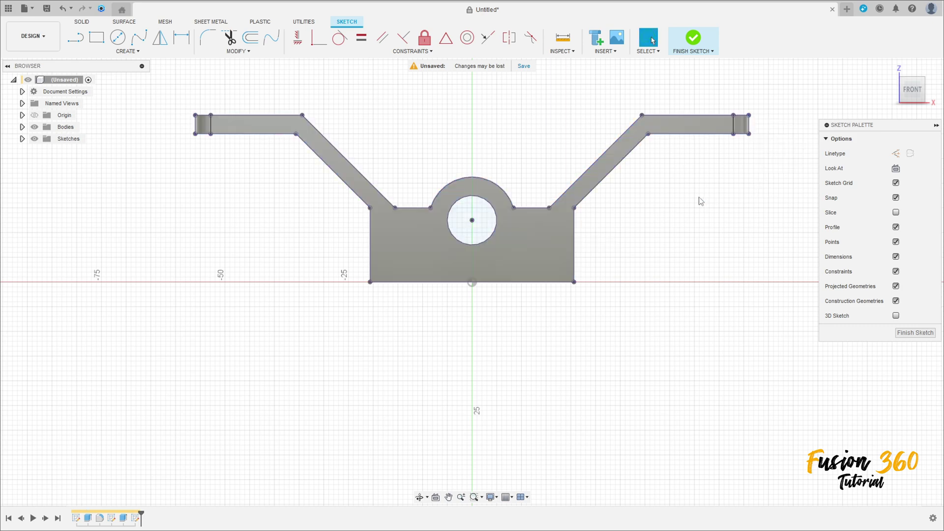
# - Draw two lines from the arms' inner corners meeting at the boss top, then finish the sketch
pyautogui.keyDown('shift'); pyautogui.moveTo(700, 200); pyautogui.dragTo(54, 132, button='middle'); pyautogui.keyUp('shift')
pyautogui.click(36, 127)
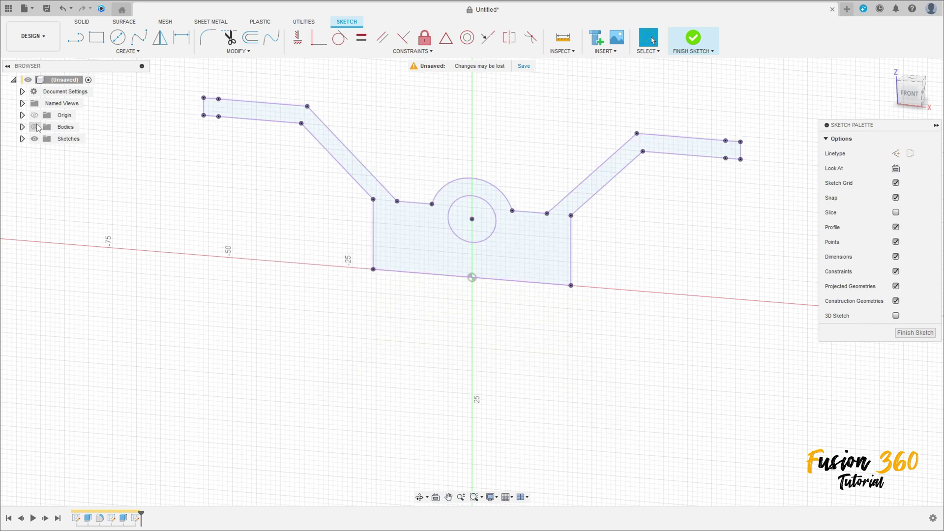
pyautogui.keyDown('shift'); pyautogui.moveTo(242, 162); pyautogui.dragTo(255, 162, button='middle'); pyautogui.keyUp('shift')
pyautogui.click(910, 92)
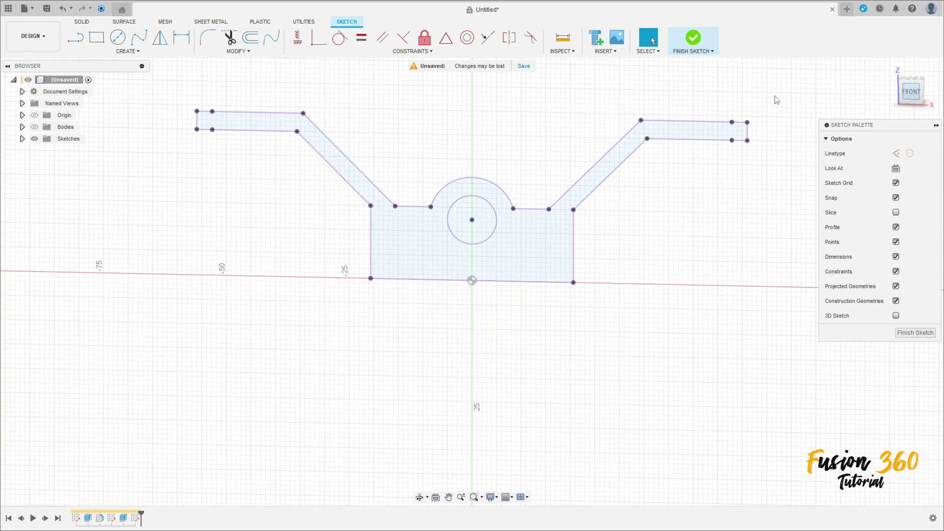
pyautogui.click(75, 38)
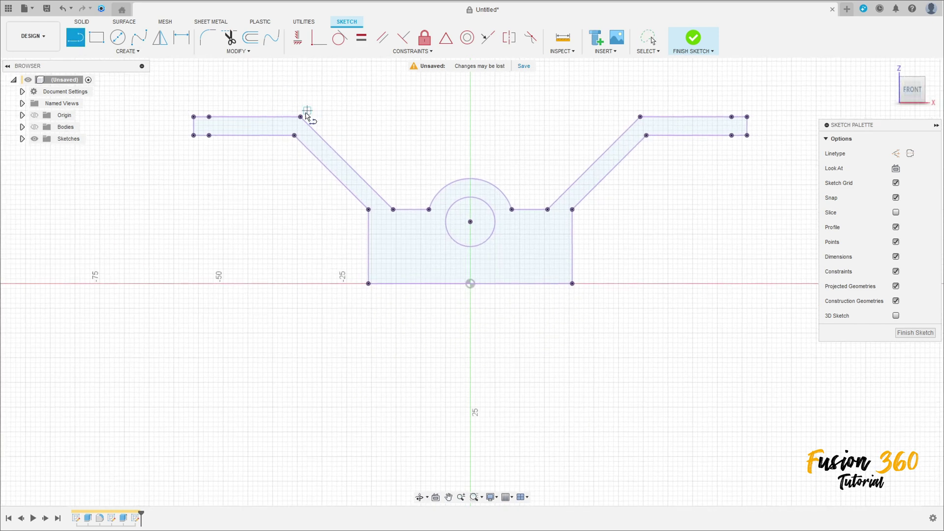
pyautogui.click(300, 117)
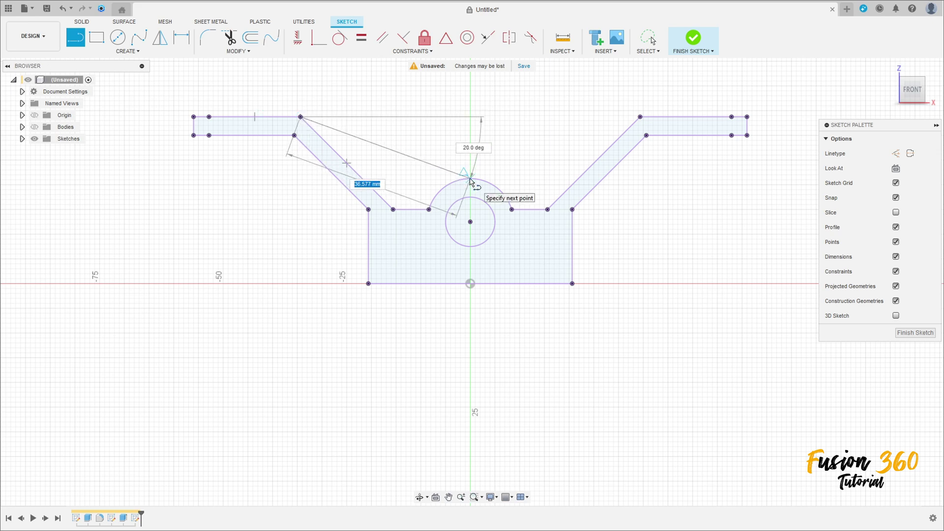
pyautogui.click(470, 180)
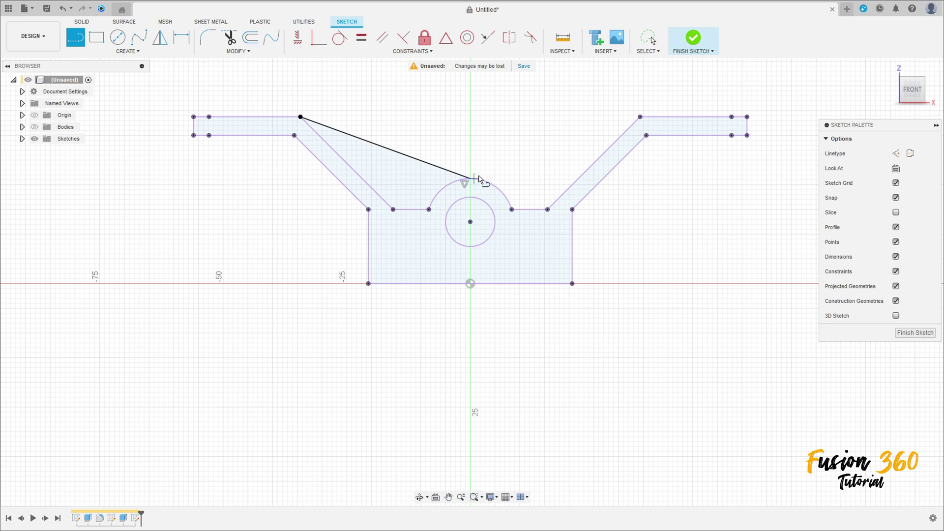
pyautogui.moveTo(467, 180)
pyautogui.mouseDown()
pyautogui.moveTo(599, 142)
pyautogui.moveTo(640, 118)
pyautogui.mouseUp()
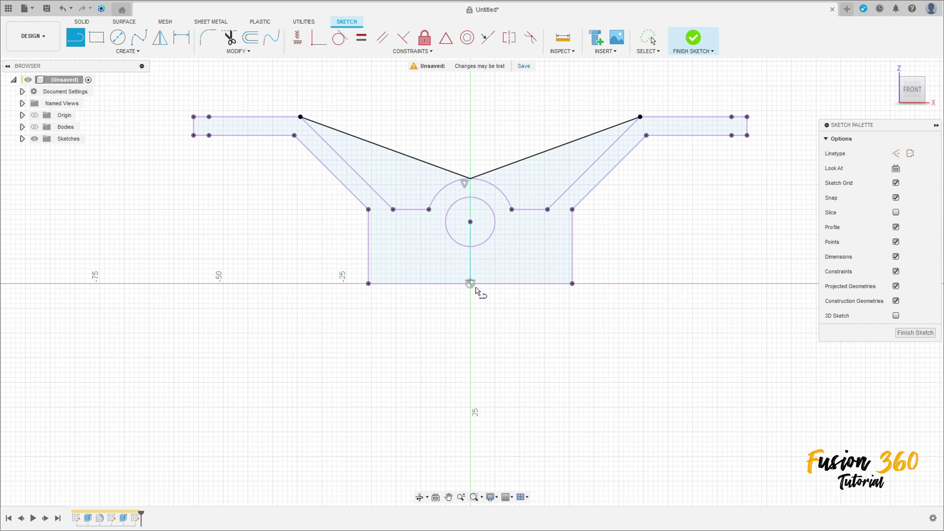
pyautogui.click(693, 37)
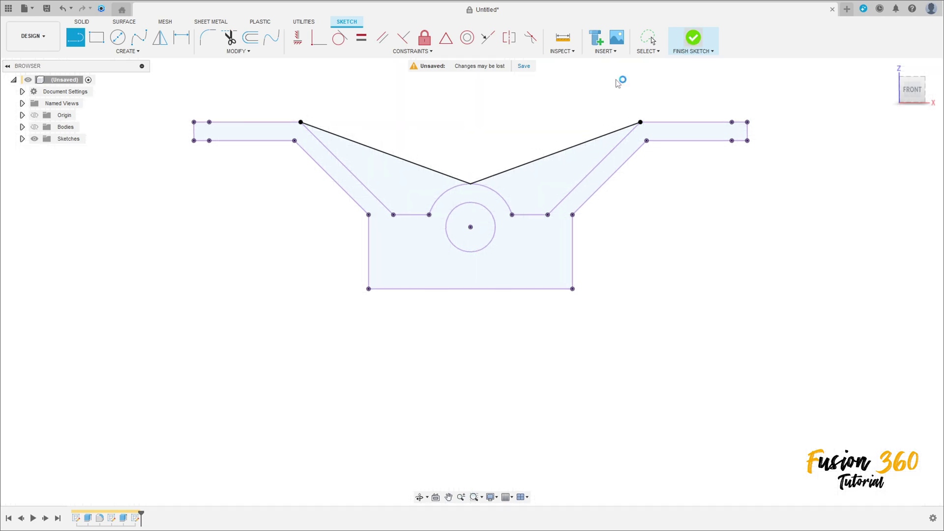
# - Extrude both triangle profiles as a join, starting 3.125 mm offset and 3.125 mm thick
pyautogui.click(33, 127)
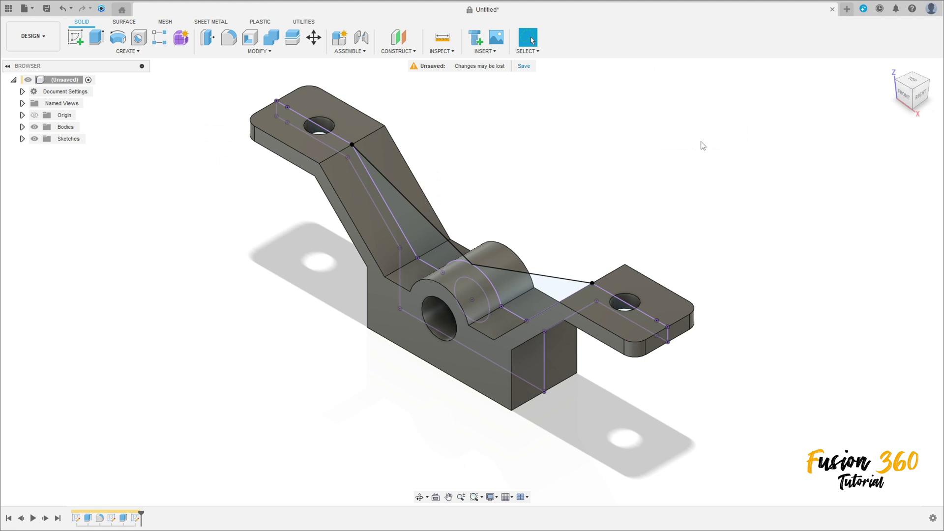
pyautogui.click(96, 37)
pyautogui.click(431, 235)
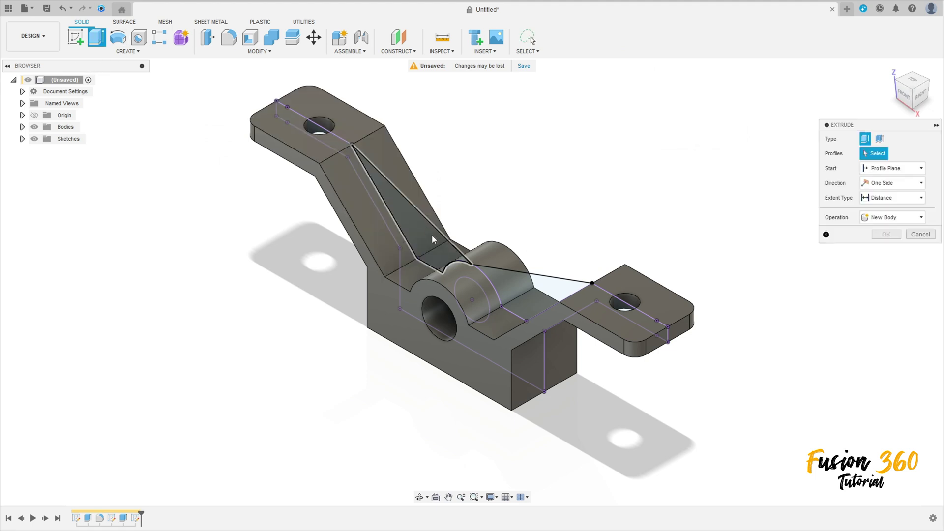
pyautogui.click(560, 285)
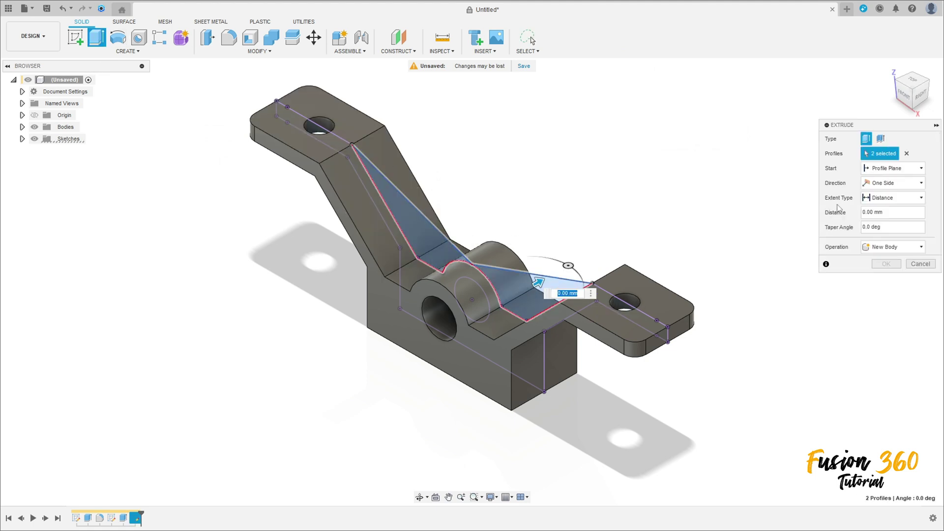
pyautogui.click(871, 169)
pyautogui.click(883, 193)
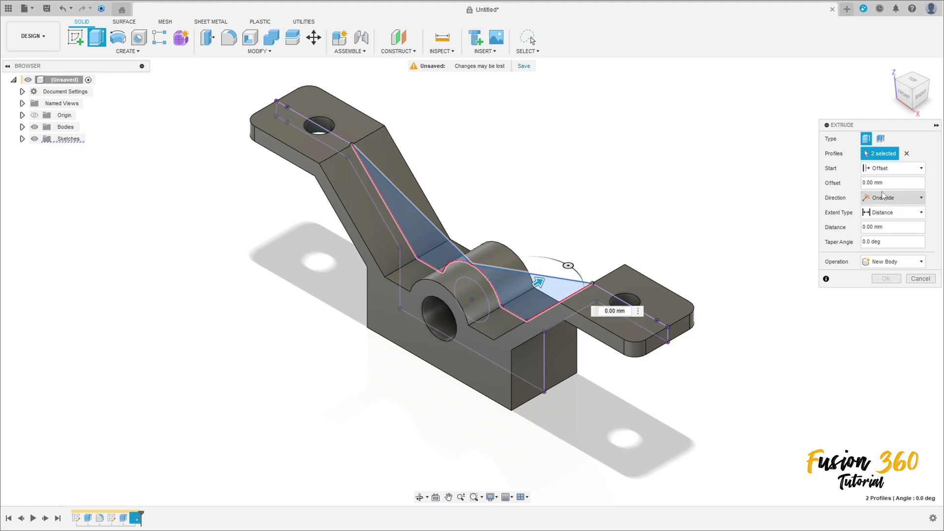
pyautogui.click(870, 183)
pyautogui.write('3')
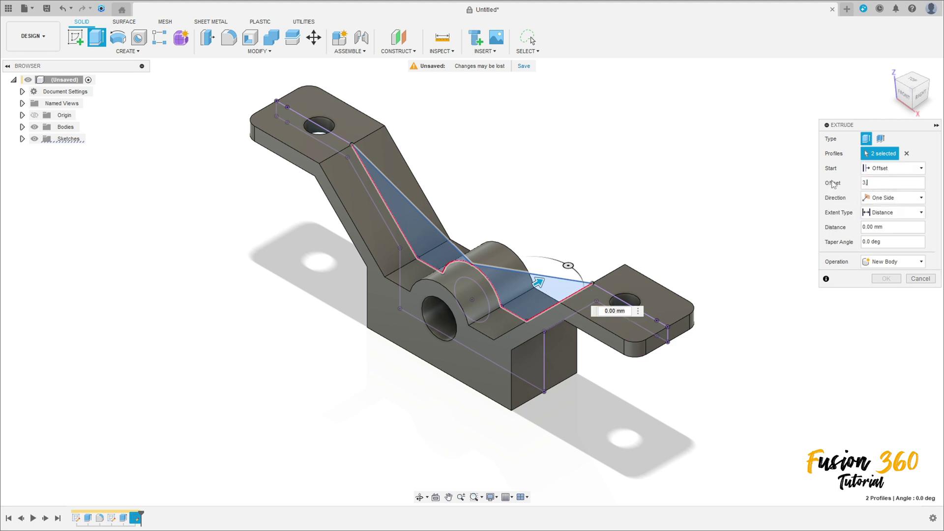
pyautogui.write(',125')
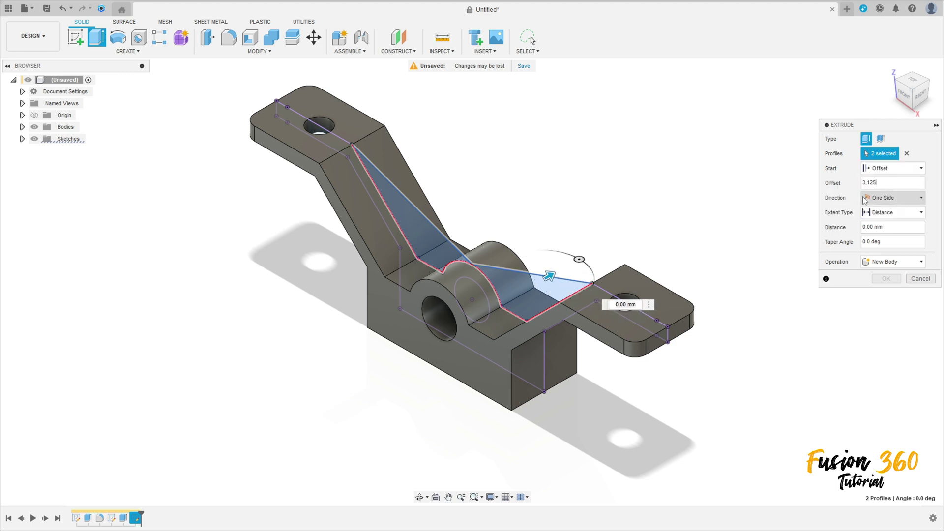
pyautogui.click(898, 228)
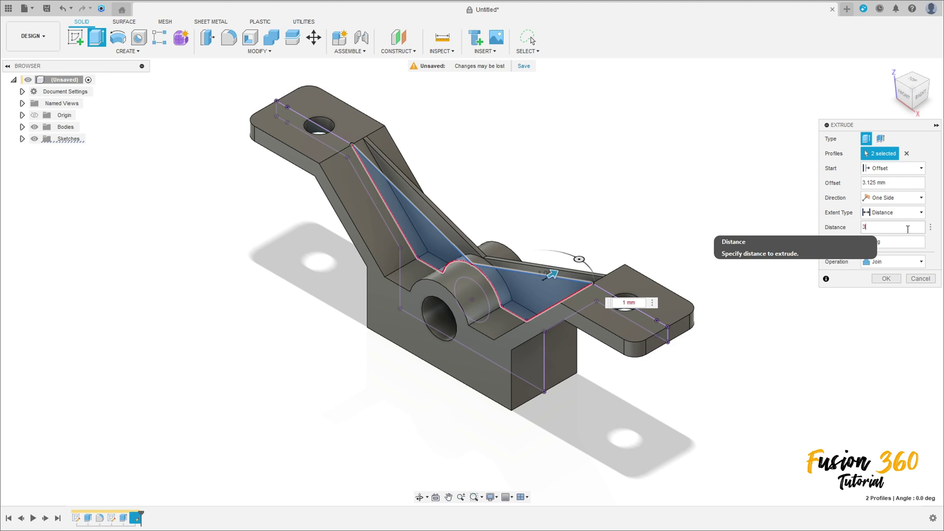
pyautogui.write(',125')
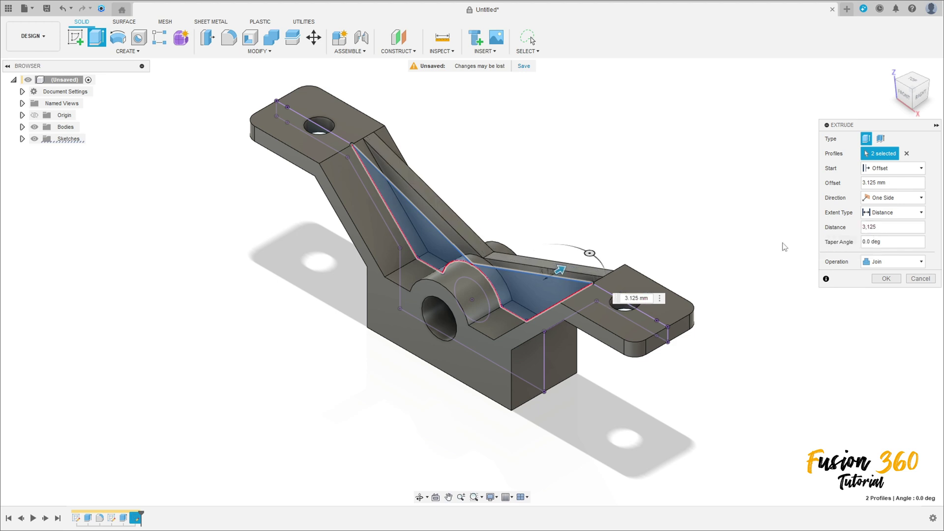
pyautogui.click(884, 279)
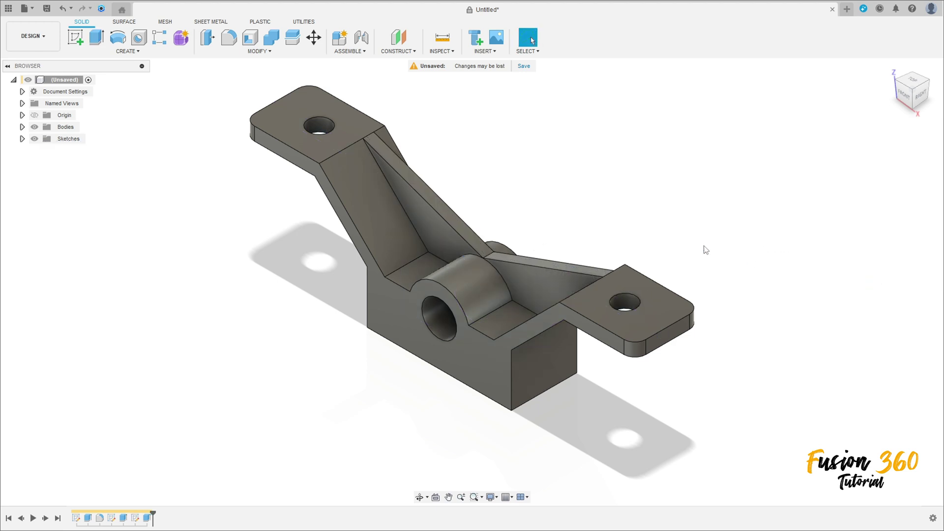
# - Mirror the rib extrusion feature across the origin middle plane
pyautogui.click(128, 51)
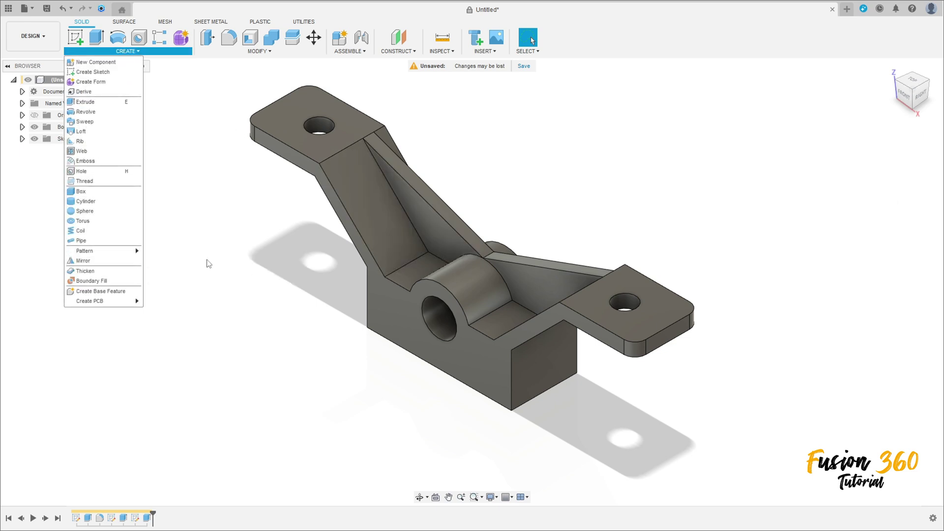
pyautogui.click(82, 260)
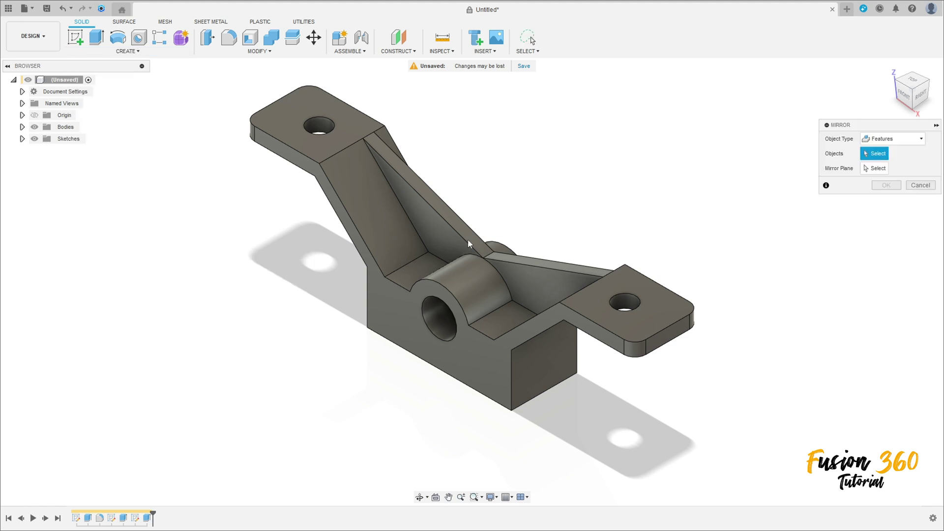
pyautogui.click(891, 139)
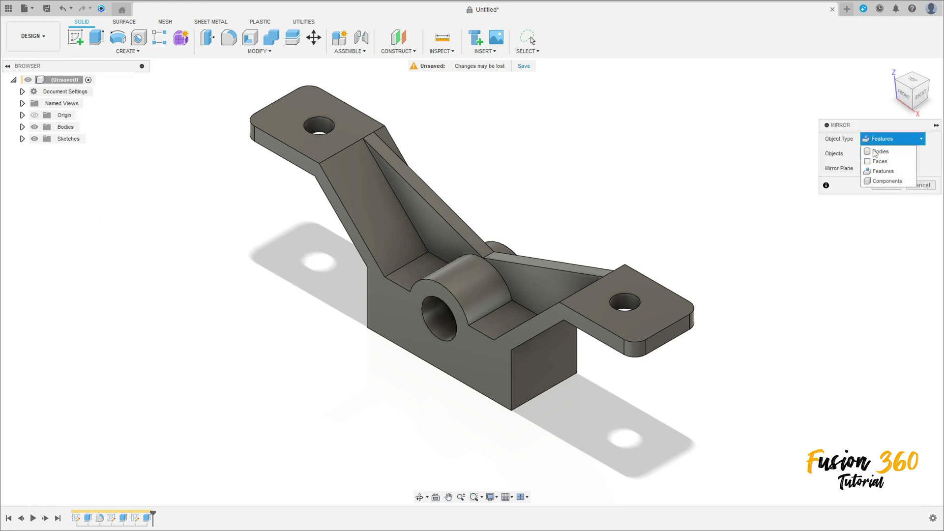
pyautogui.click(882, 172)
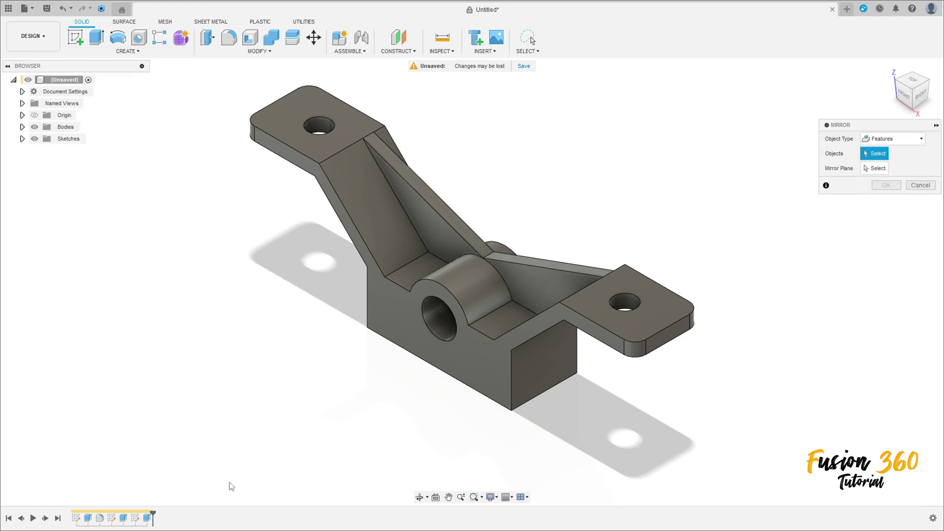
pyautogui.click(147, 518)
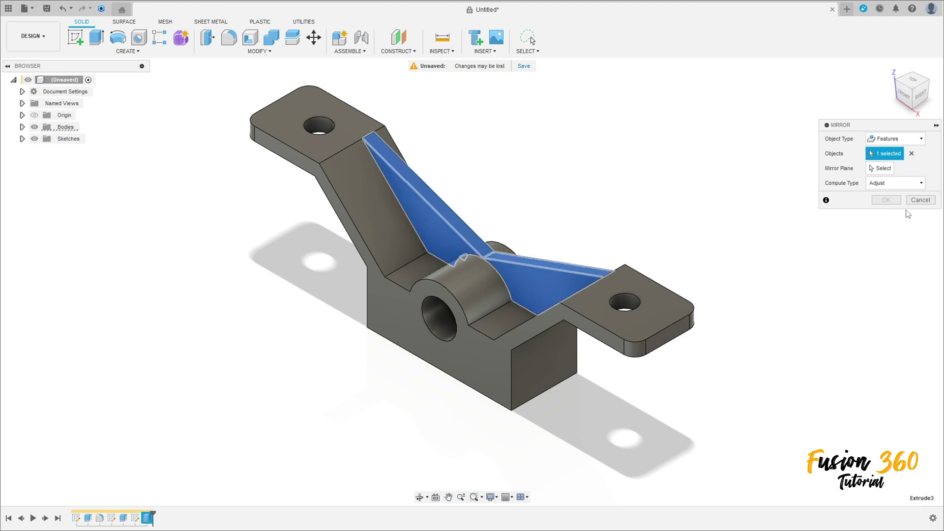
pyautogui.click(883, 168)
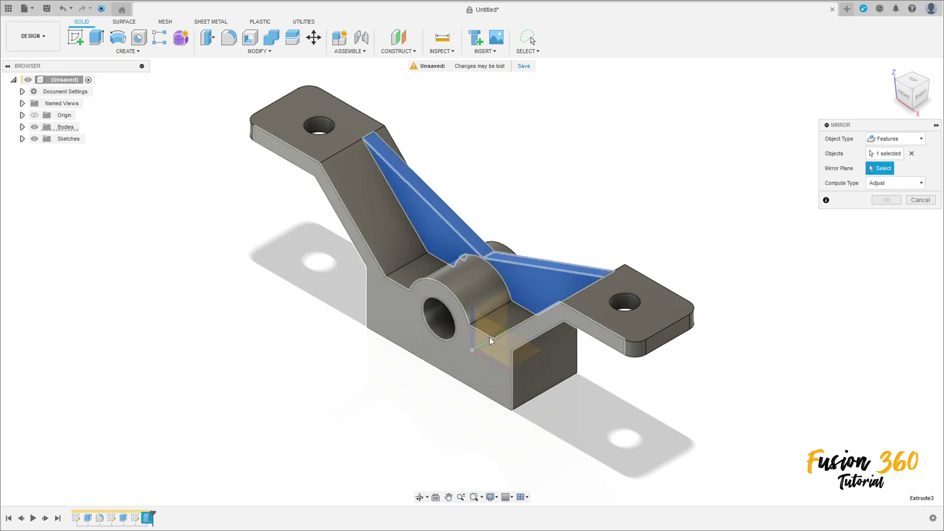
pyautogui.click(34, 128)
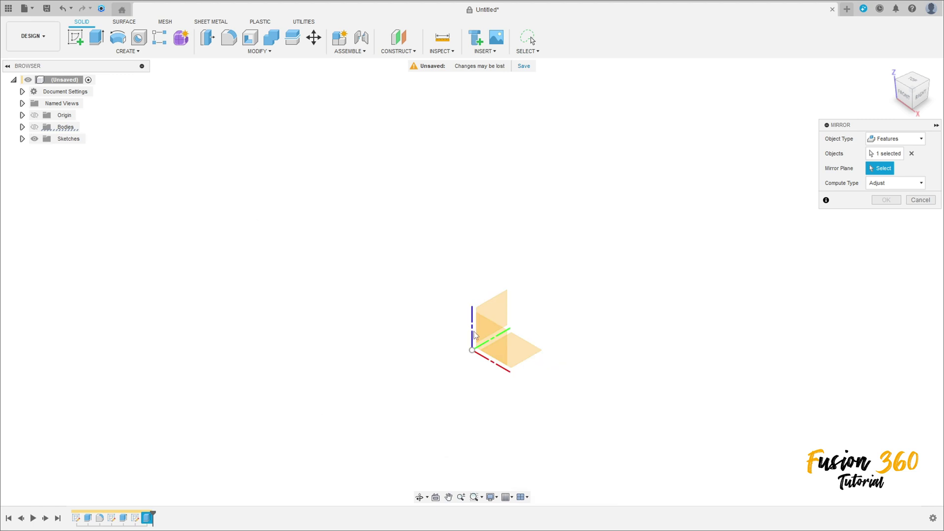
pyautogui.click(478, 337)
pyautogui.click(34, 128)
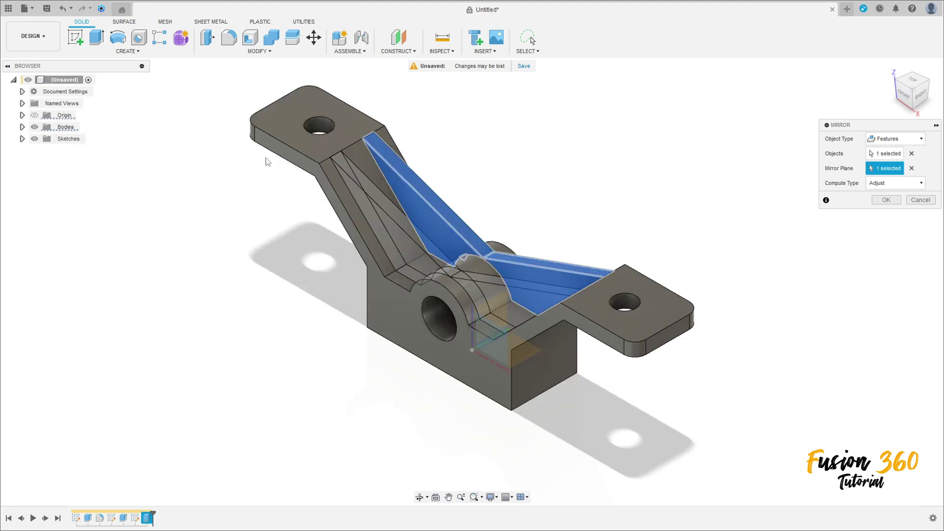
pyautogui.click(886, 200)
pyautogui.keyDown('shift'); pyautogui.moveTo(563, 228); pyautogui.dragTo(599, 196, button='middle'); pyautogui.keyUp('shift')
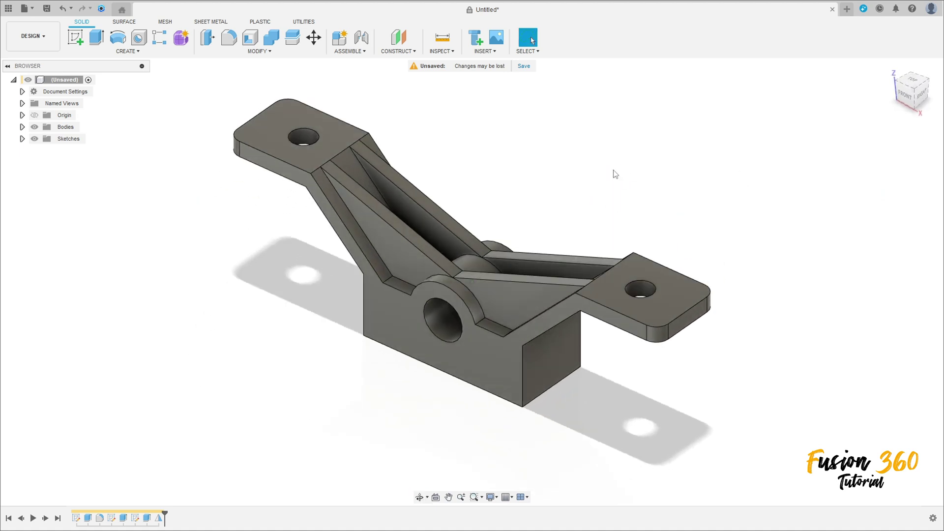
# - Sketch a 12.5 mm circle centred on the bore on the boss front face, then finish
pyautogui.click(76, 39)
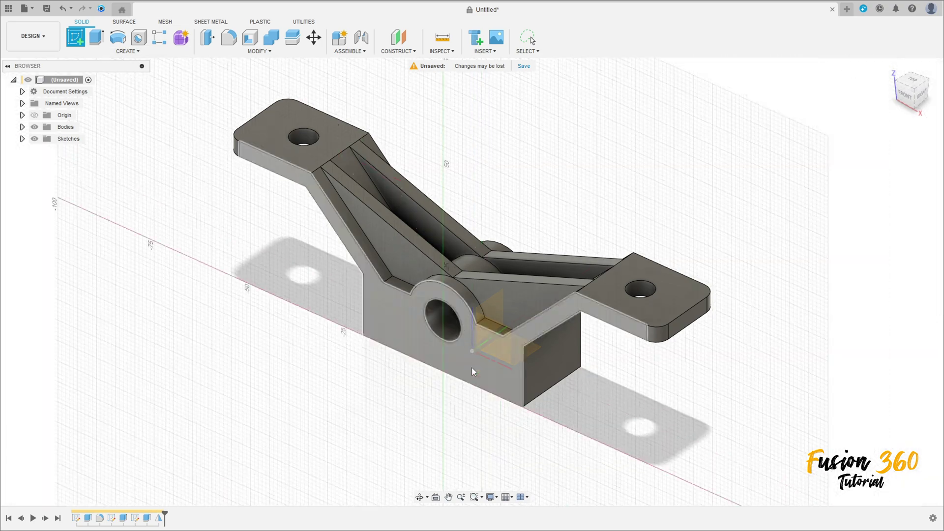
pyautogui.click(457, 356)
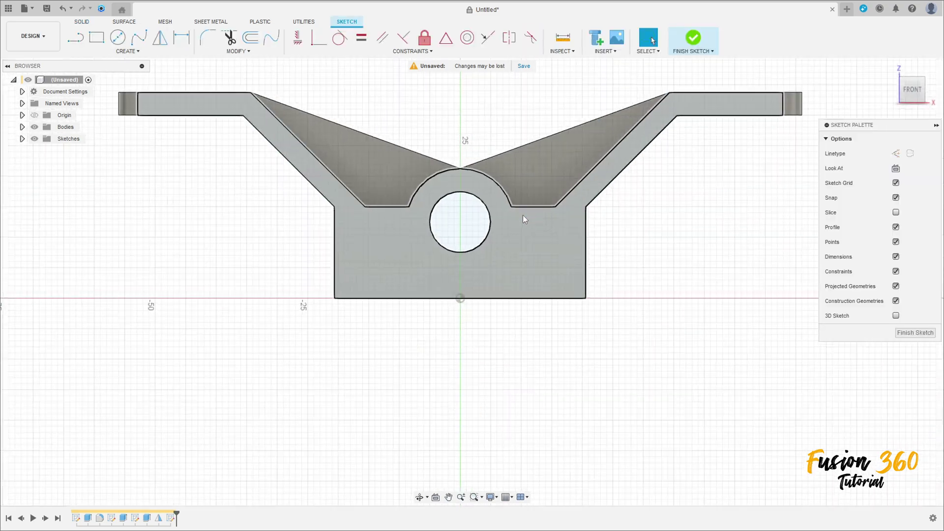
pyautogui.click(117, 37)
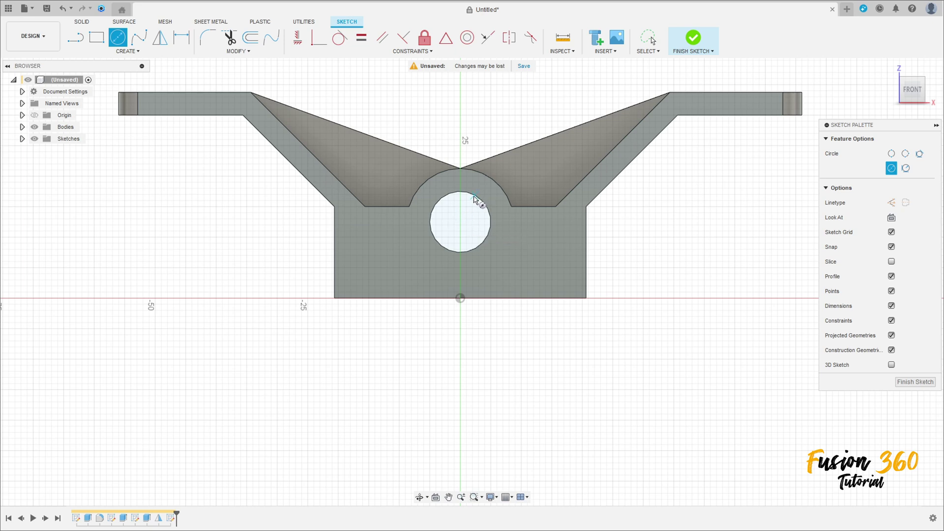
pyautogui.click(460, 222)
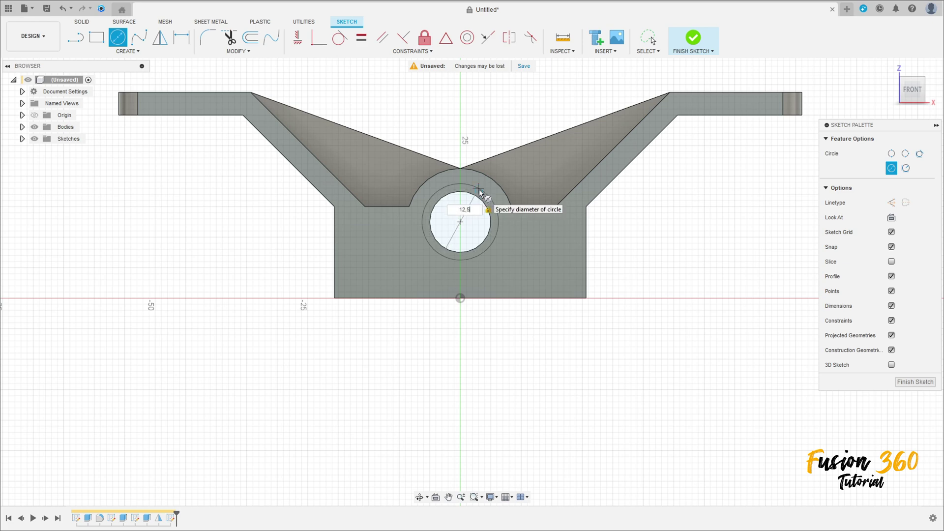
pyautogui.write('12,5')
pyautogui.press('Return')
pyautogui.press('Escape')
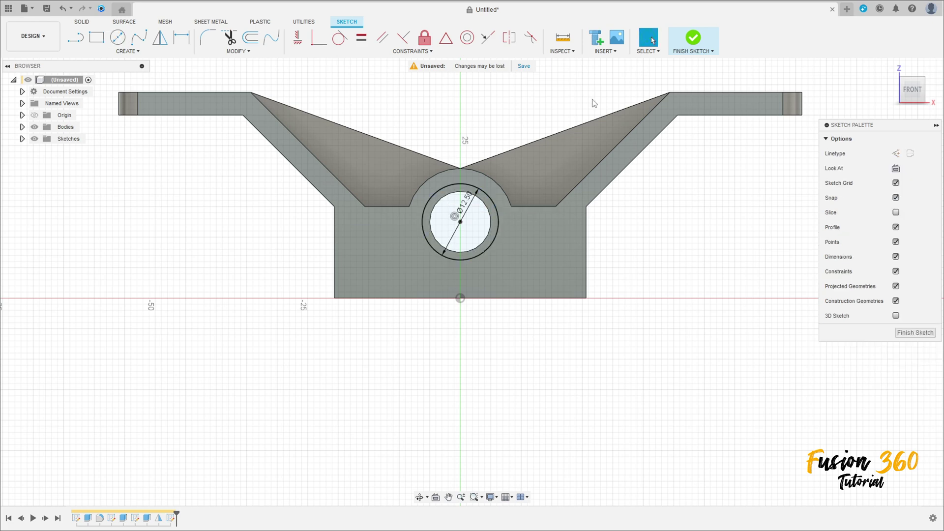
pyautogui.click(693, 38)
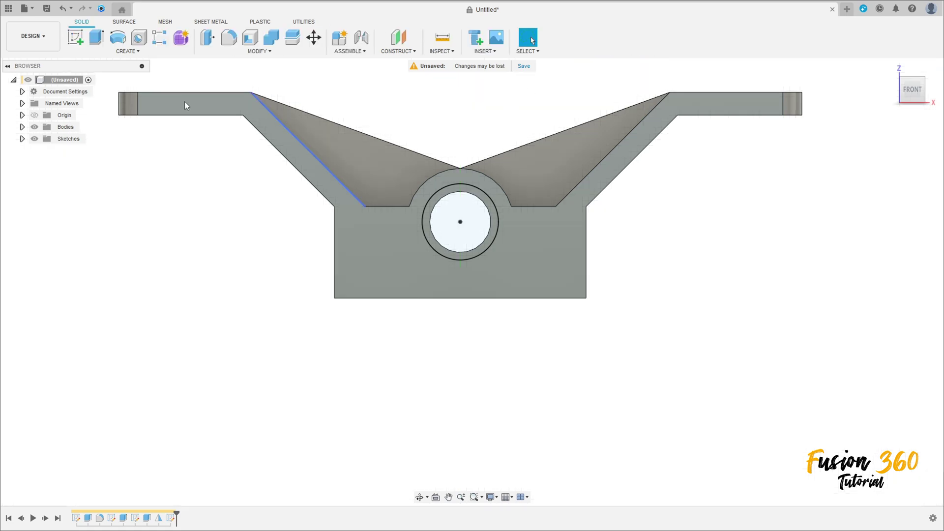
# - Extrude-cut the ring around the boss hole 1.25 mm deep as a counterbore
pyautogui.click(97, 37)
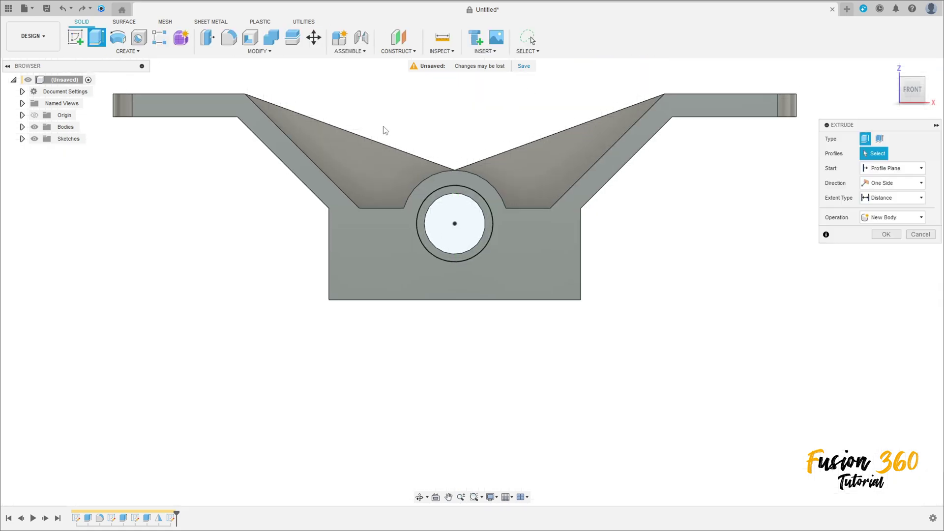
pyautogui.click(428, 210)
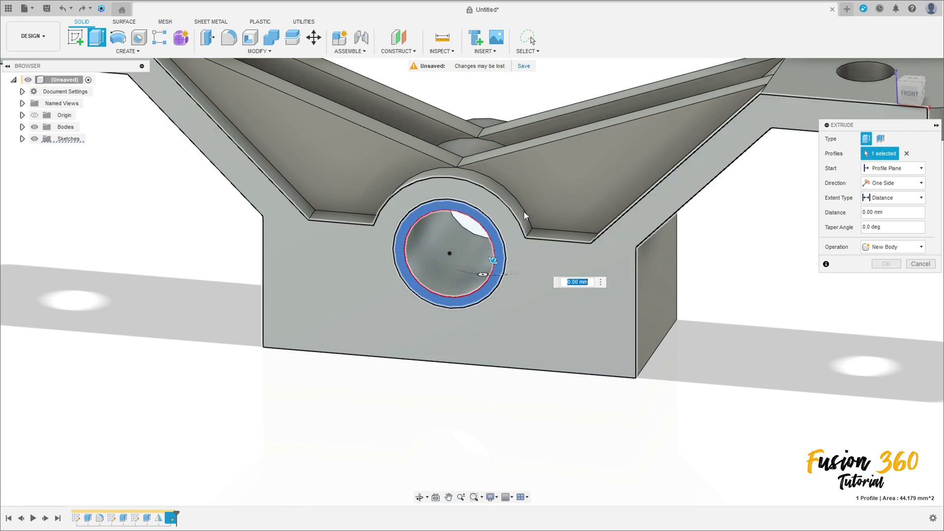
pyautogui.keyDown('shift'); pyautogui.moveTo(523, 212); pyautogui.dragTo(502, 238, button='middle'); pyautogui.keyUp('shift')
pyautogui.moveTo(489, 250); pyautogui.dragTo(495, 248)
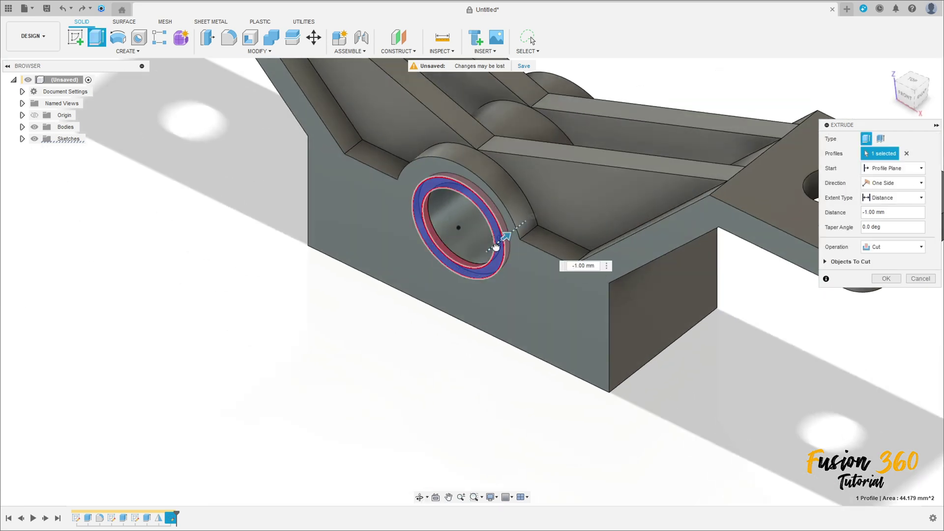
pyautogui.click(892, 247)
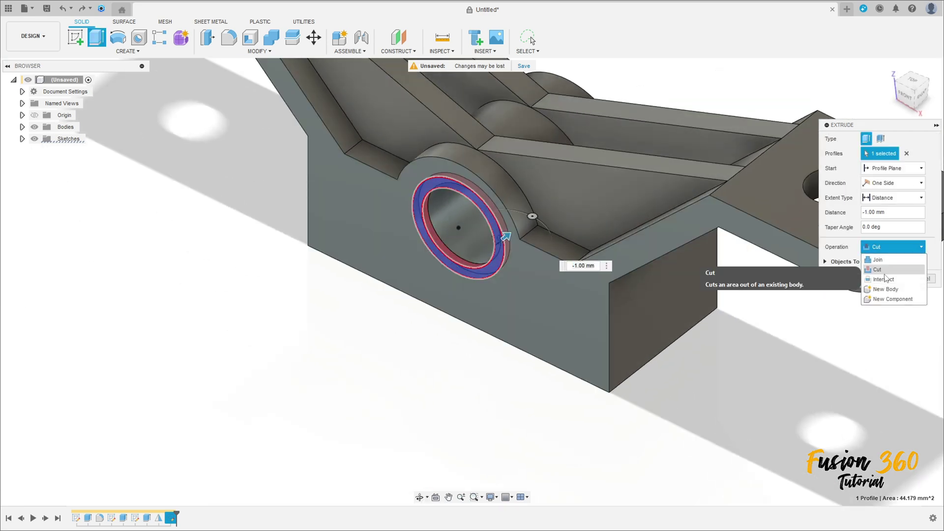
pyautogui.click(885, 273)
pyautogui.moveTo(890, 212); pyautogui.dragTo(848, 218)
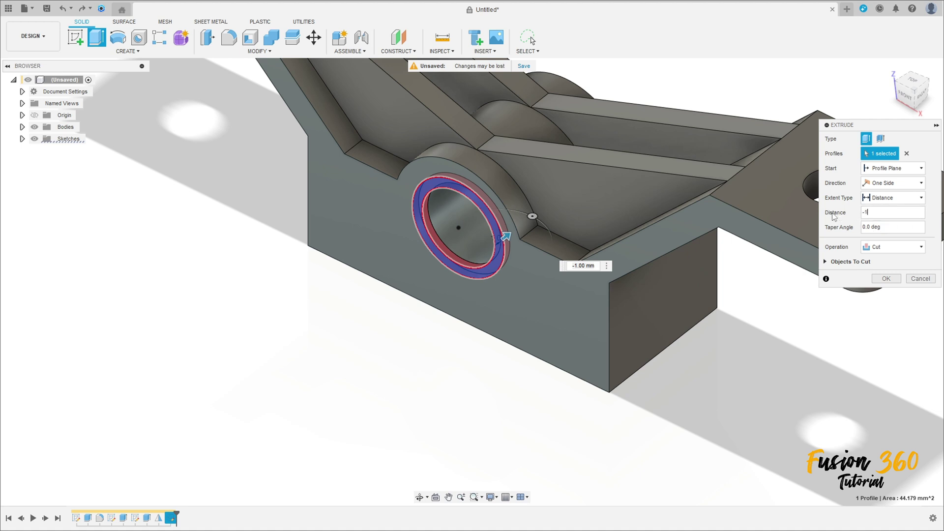
pyautogui.write('-1,25')
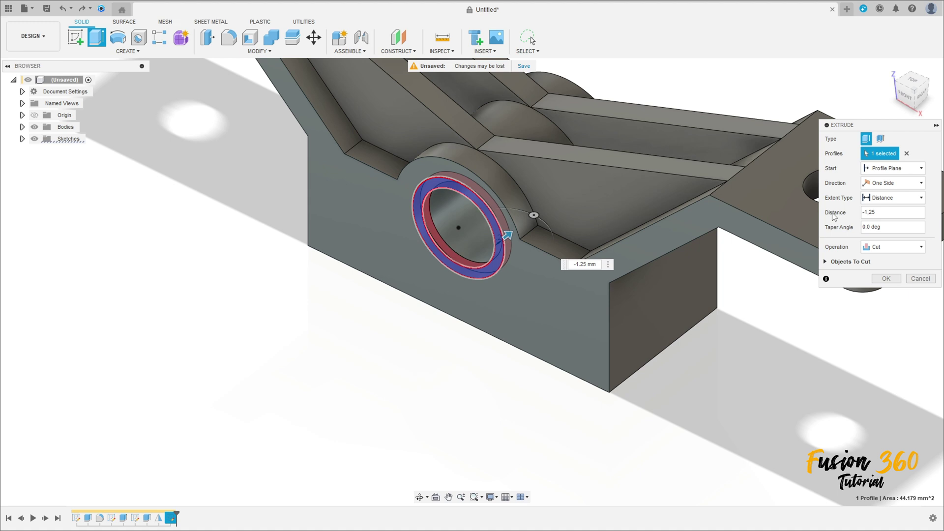
pyautogui.click(886, 279)
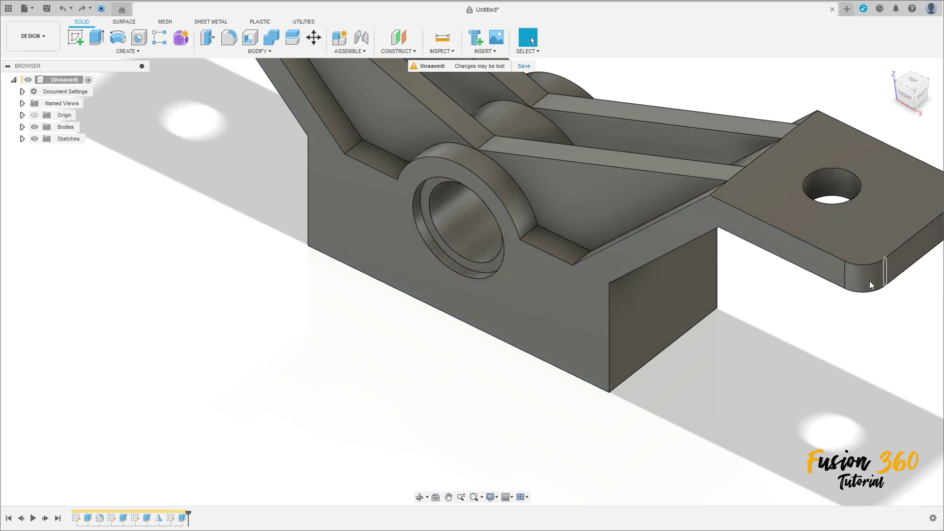
pyautogui.keyDown('shift'); pyautogui.moveTo(473, 293); pyautogui.dragTo(461, 267, button='middle'); pyautogui.keyUp('shift')
pyautogui.press('F6')
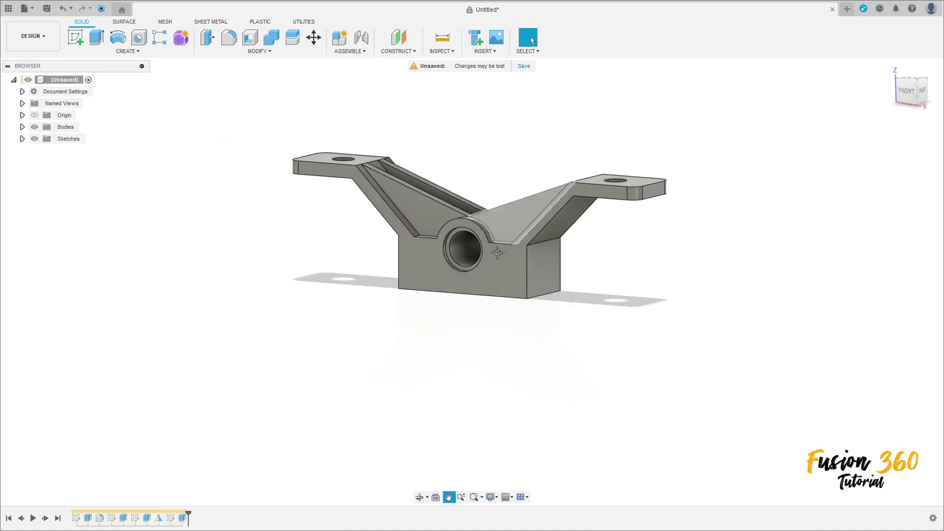